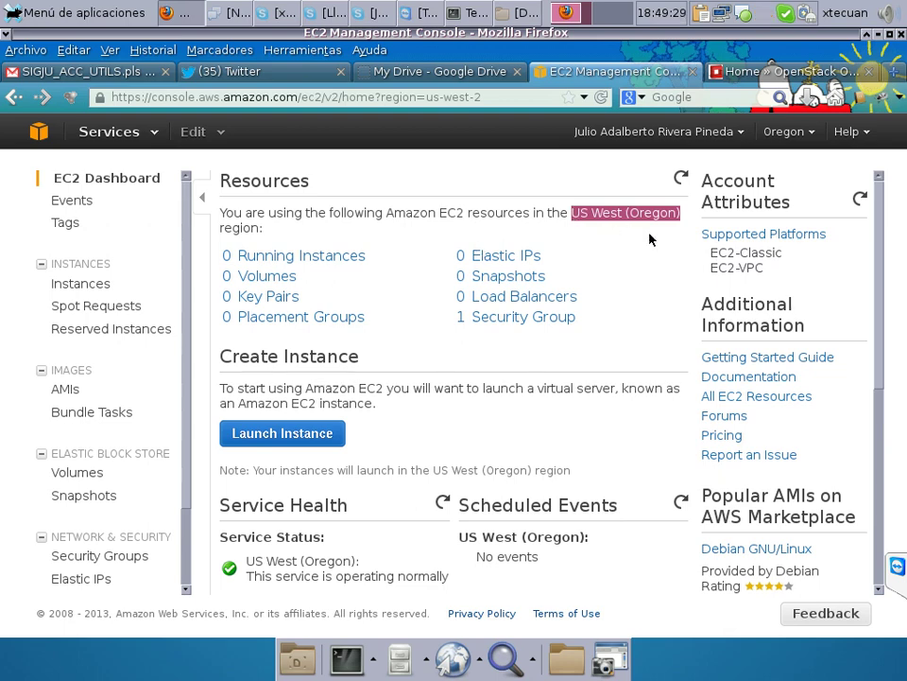
Launch a new EC2 instance using the Classic Wizard in US West (Oregon).
{"action": "left_click", "coordinate": [319, 435]}
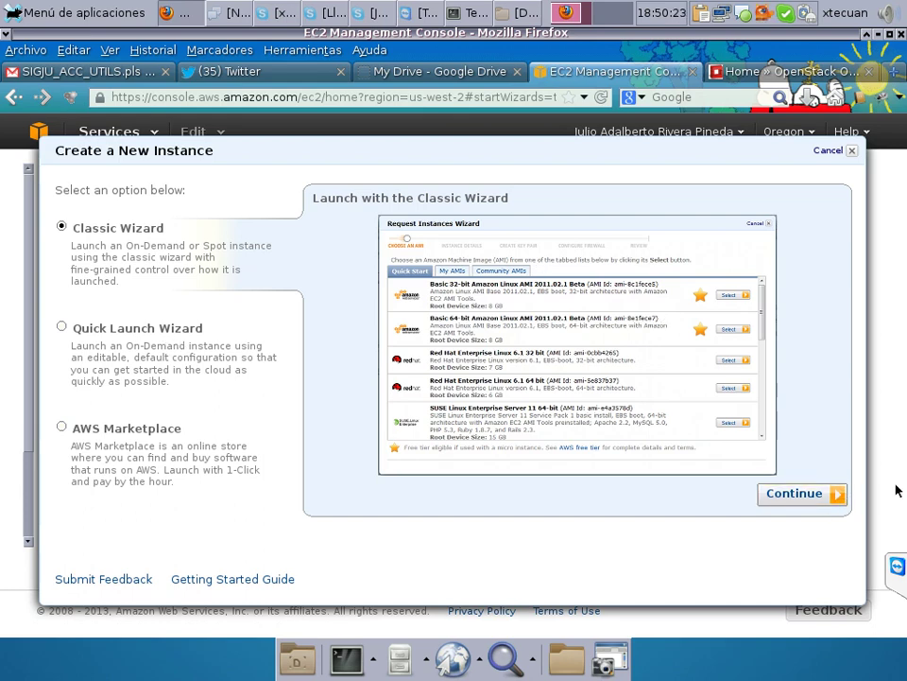
Enter the Classic Wizard and look over the Amazon Linux AMI description.
{"action": "left_click", "coordinate": [833, 499]}
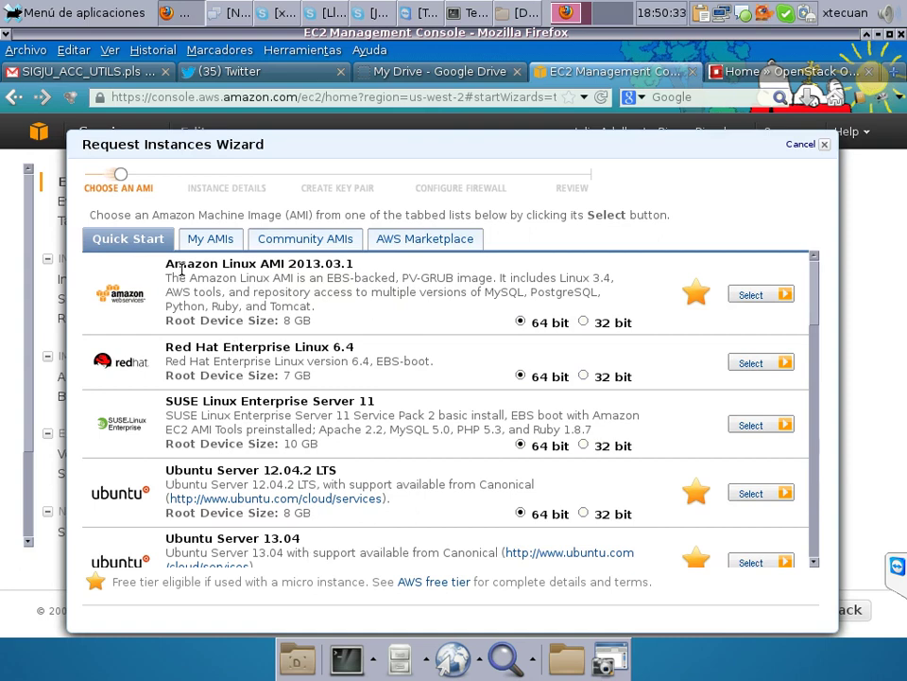
{"action": "left_click_drag", "start_coordinate": [163, 269], "coordinate": [392, 277]}
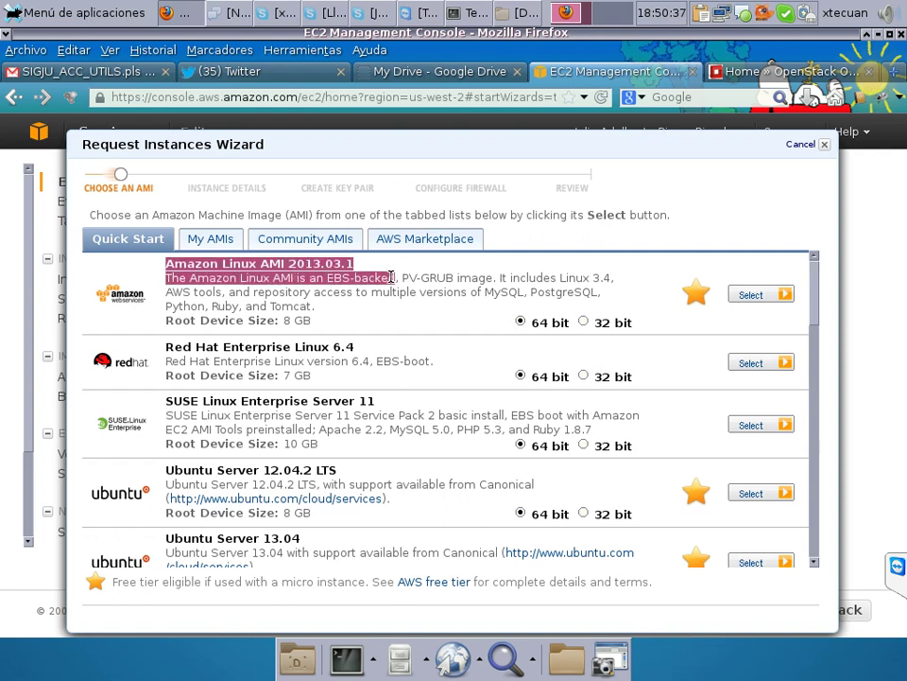
{"action": "left_click", "coordinate": [382, 314]}
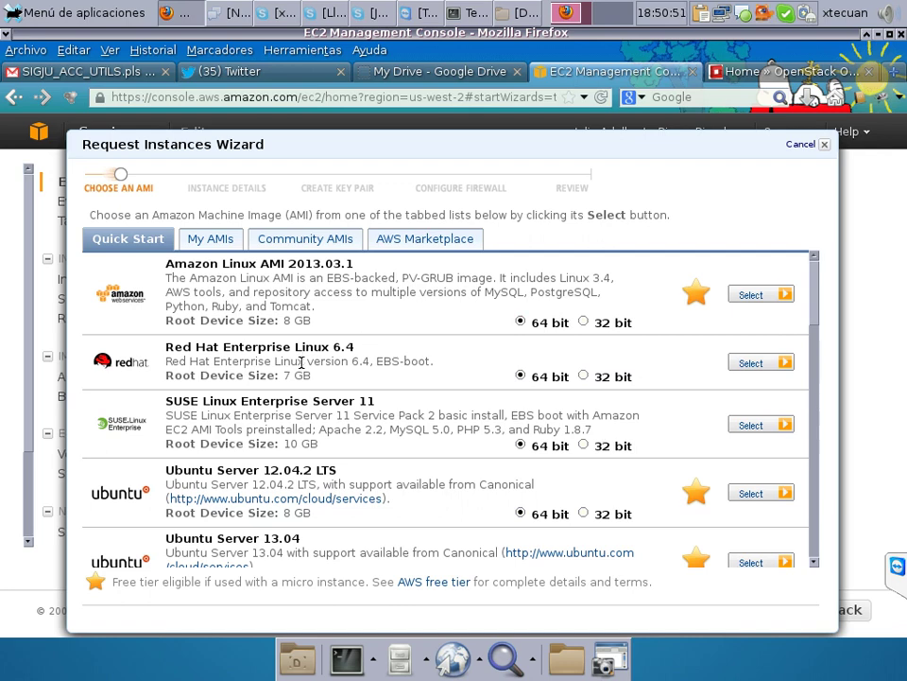
Scroll the Quick Start AMI list and select the 64-bit Amazon Linux AMI 2013.03.1.
{"action": "left_click", "coordinate": [814, 562]}
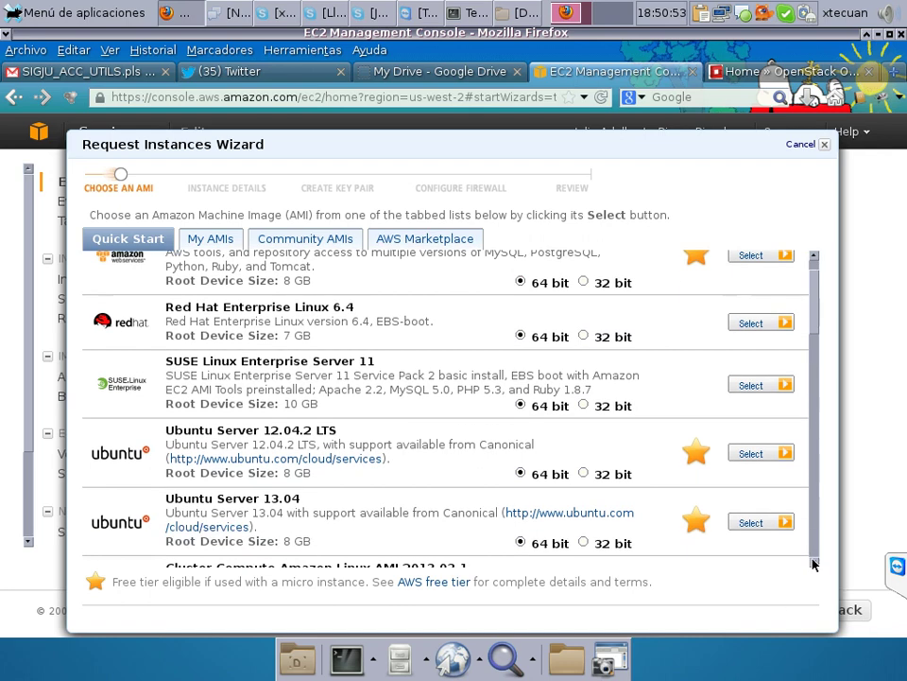
{"action": "left_click", "coordinate": [814, 563]}
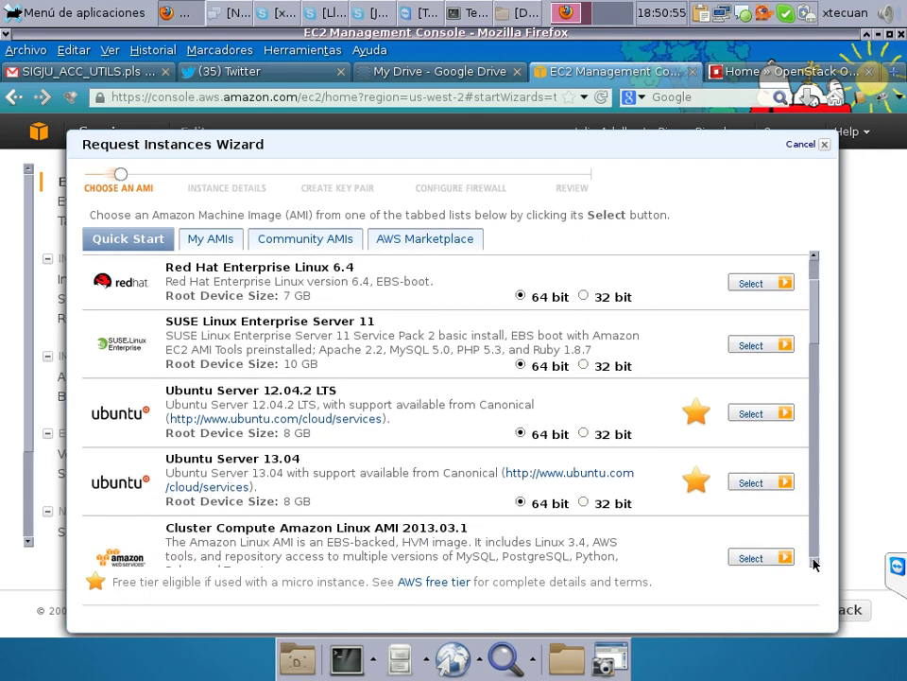
{"action": "left_click", "coordinate": [814, 564]}
{"action": "left_click", "coordinate": [814, 564]}
{"action": "left_click", "coordinate": [814, 563]}
{"action": "left_click", "coordinate": [814, 564]}
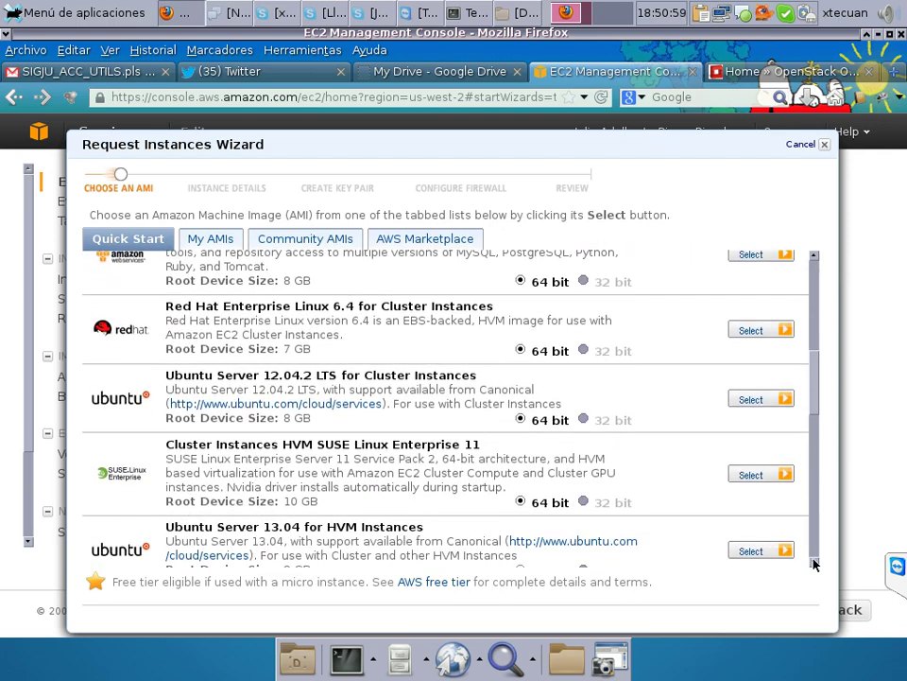
{"action": "left_click", "coordinate": [813, 563]}
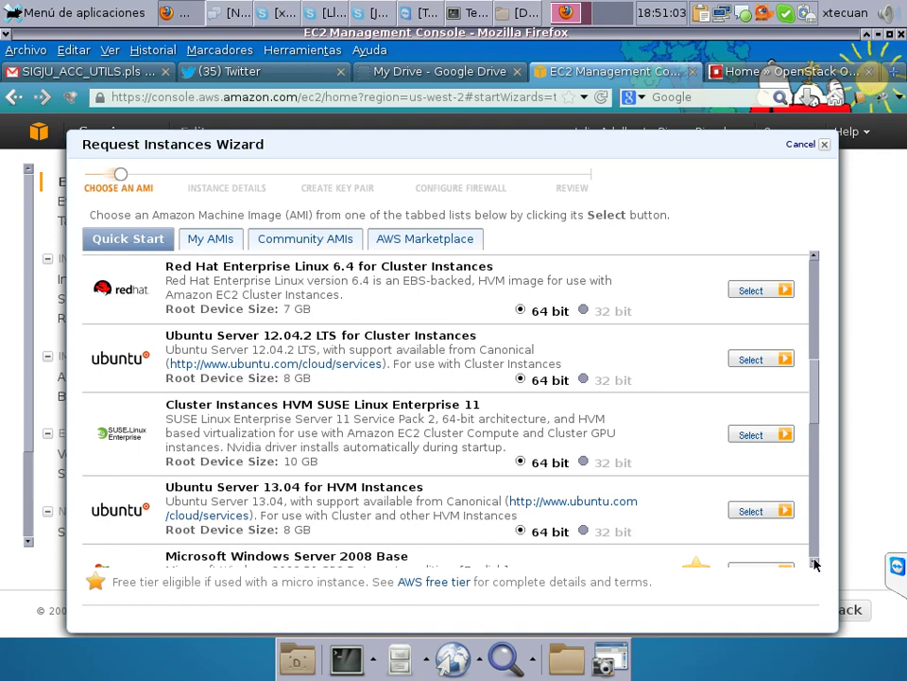
{"action": "left_click", "coordinate": [812, 534]}
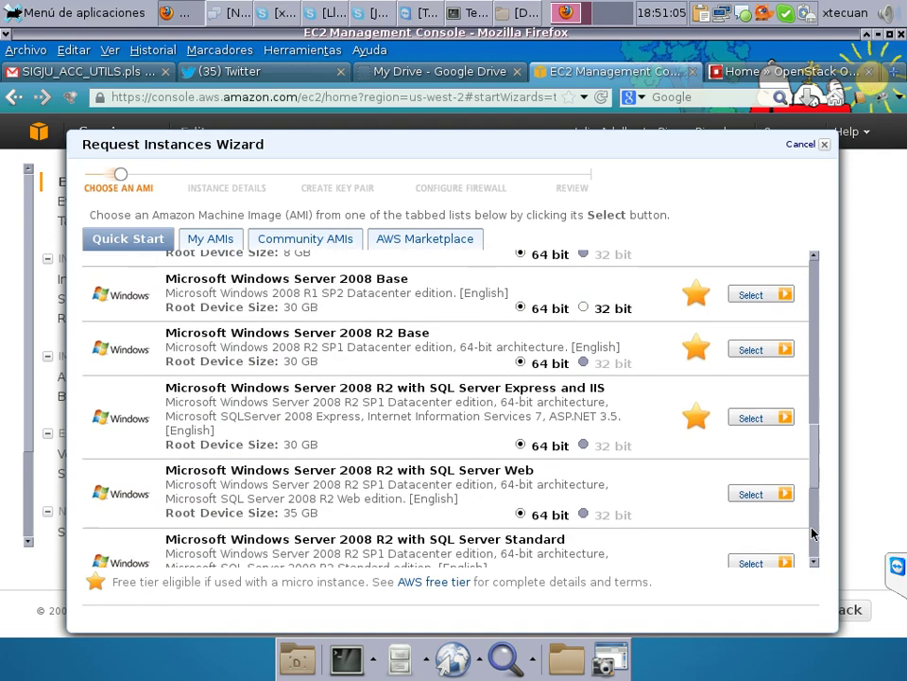
{"action": "left_click", "coordinate": [812, 535]}
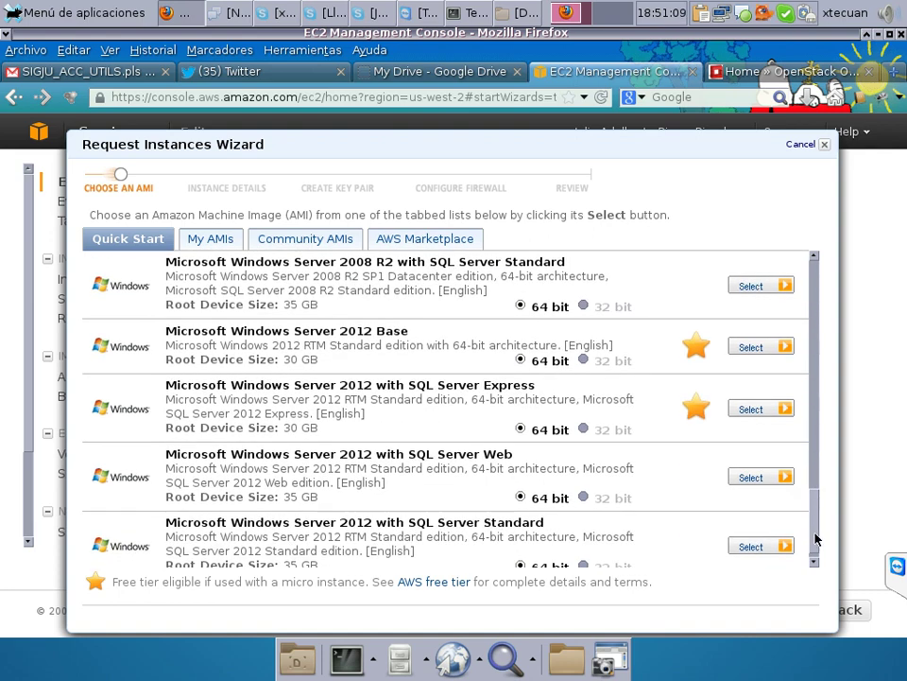
{"action": "left_click", "coordinate": [814, 541]}
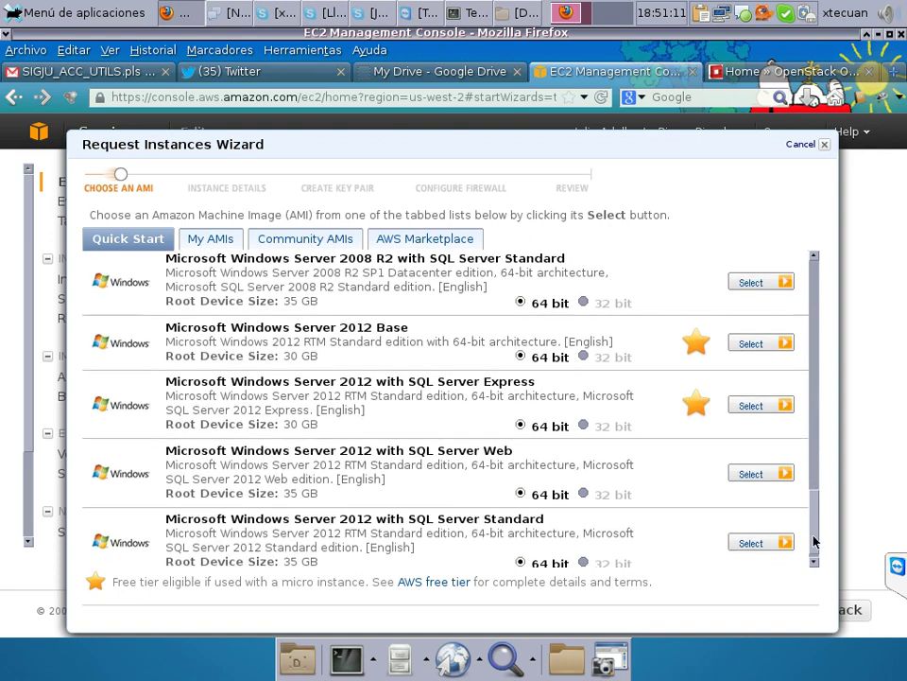
{"action": "left_click", "coordinate": [817, 283]}
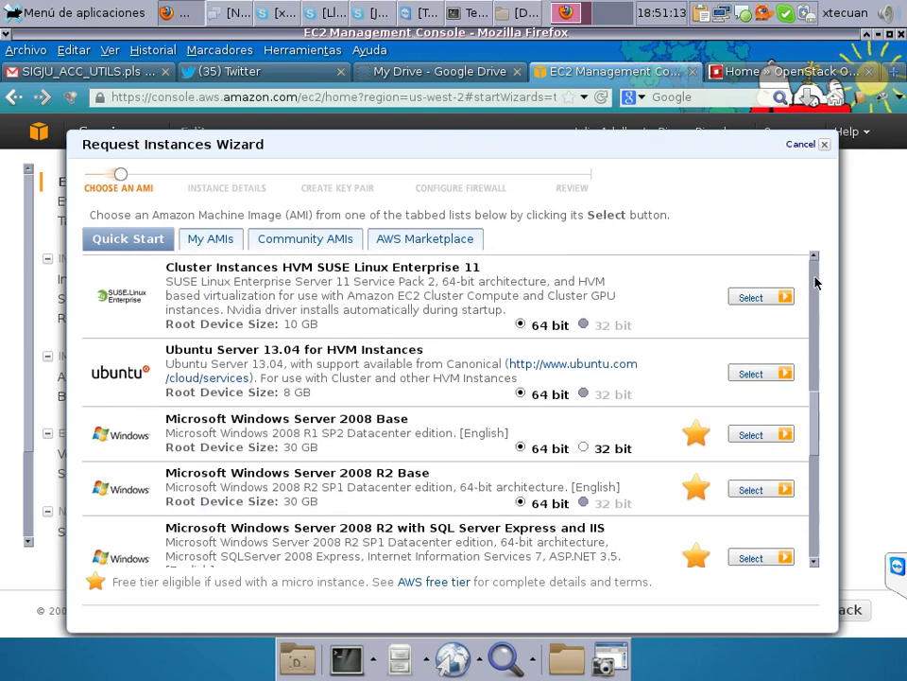
{"action": "left_click", "coordinate": [817, 283]}
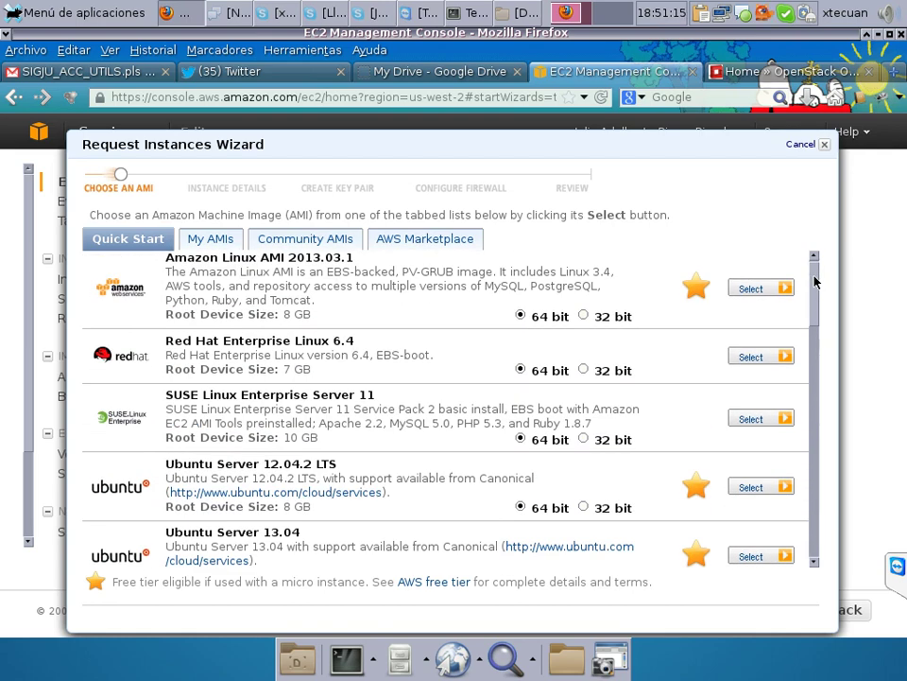
{"action": "left_click", "coordinate": [815, 281]}
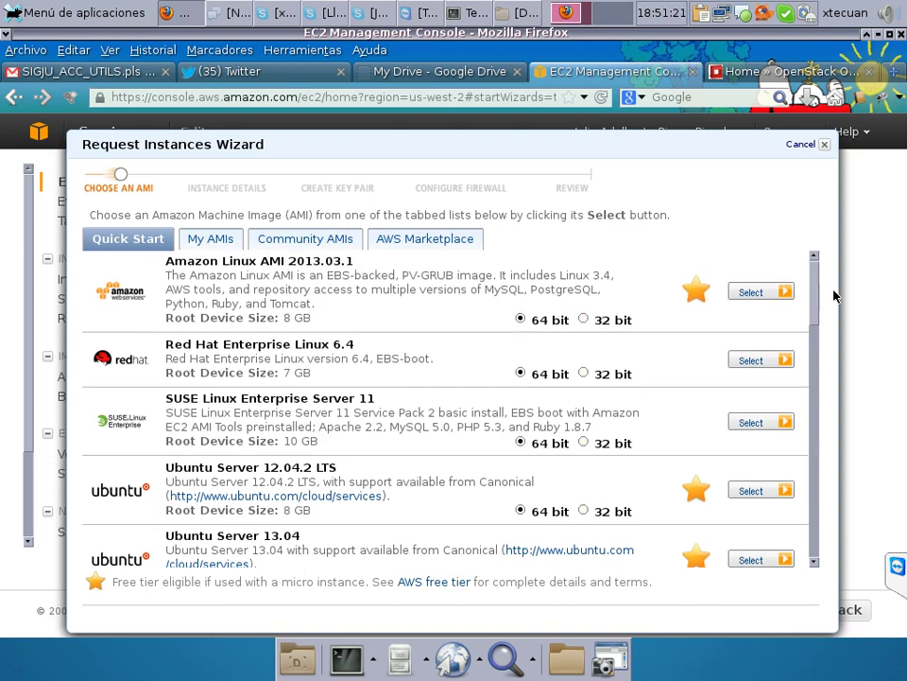
{"action": "left_click", "coordinate": [761, 292]}
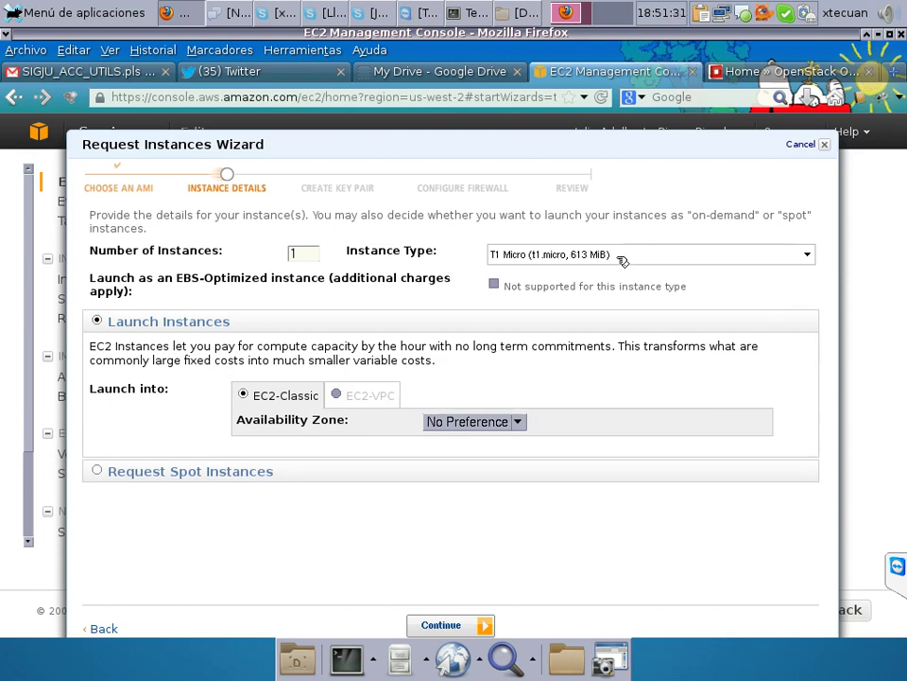
Check the instance type options, keeping one T1 Micro instance.
{"action": "left_click", "coordinate": [809, 255]}
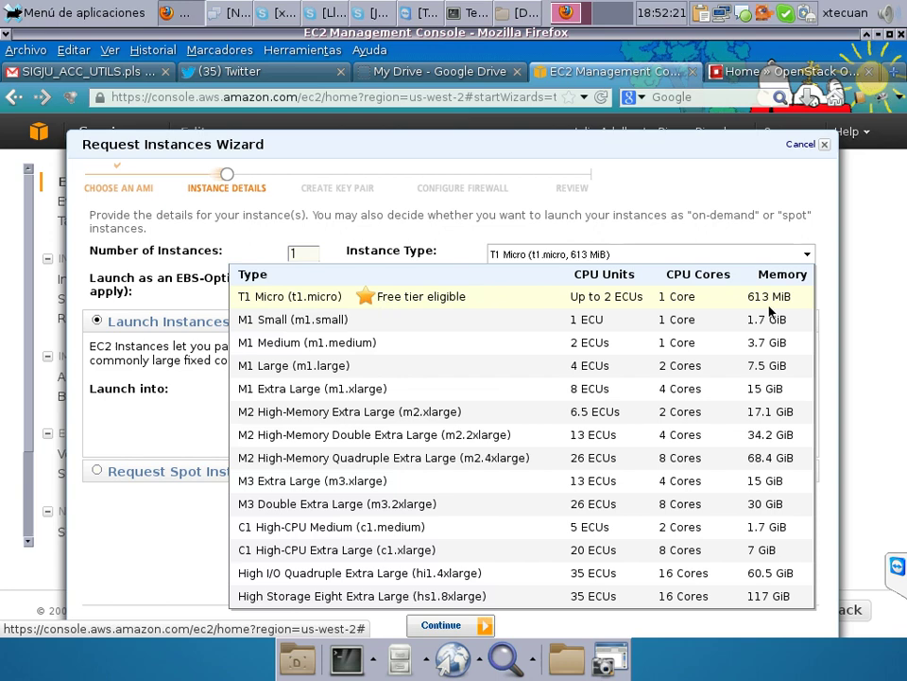
{"action": "left_click", "coordinate": [828, 300]}
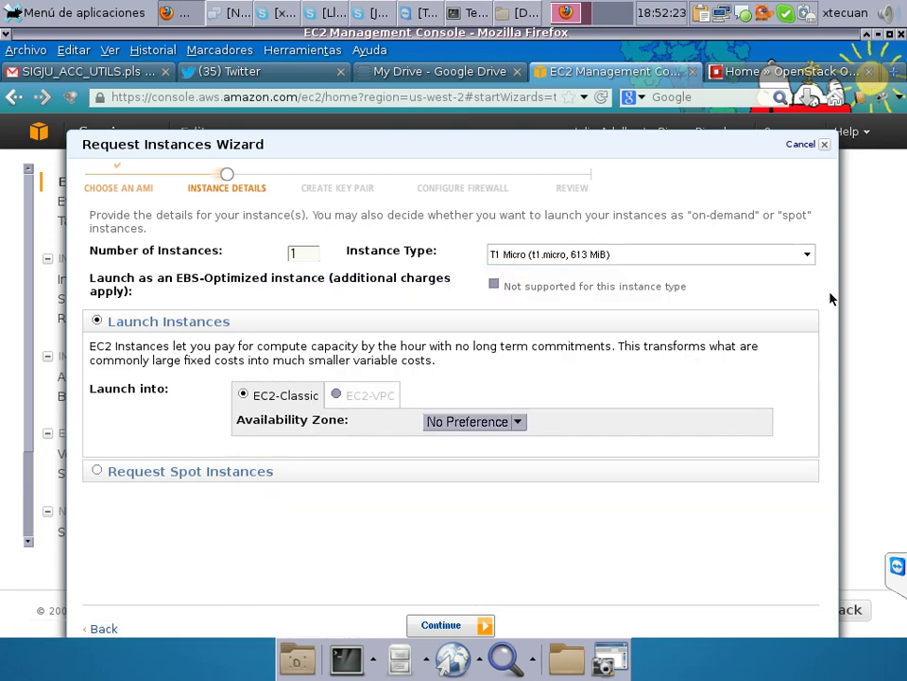
{"action": "left_click", "coordinate": [807, 255]}
{"action": "left_click", "coordinate": [807, 257]}
{"action": "left_click", "coordinate": [806, 257]}
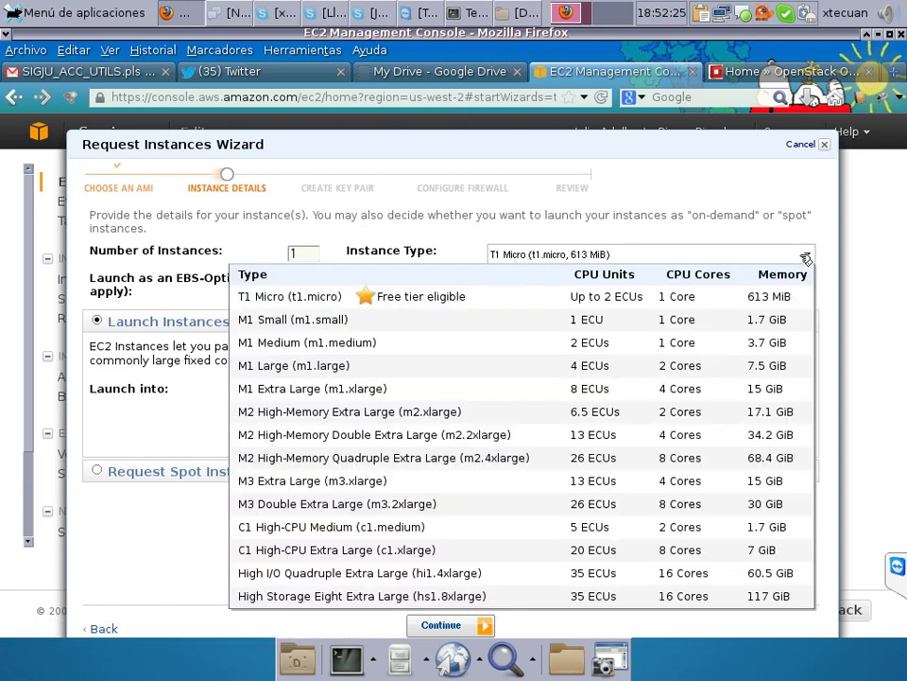
{"action": "left_click", "coordinate": [828, 246]}
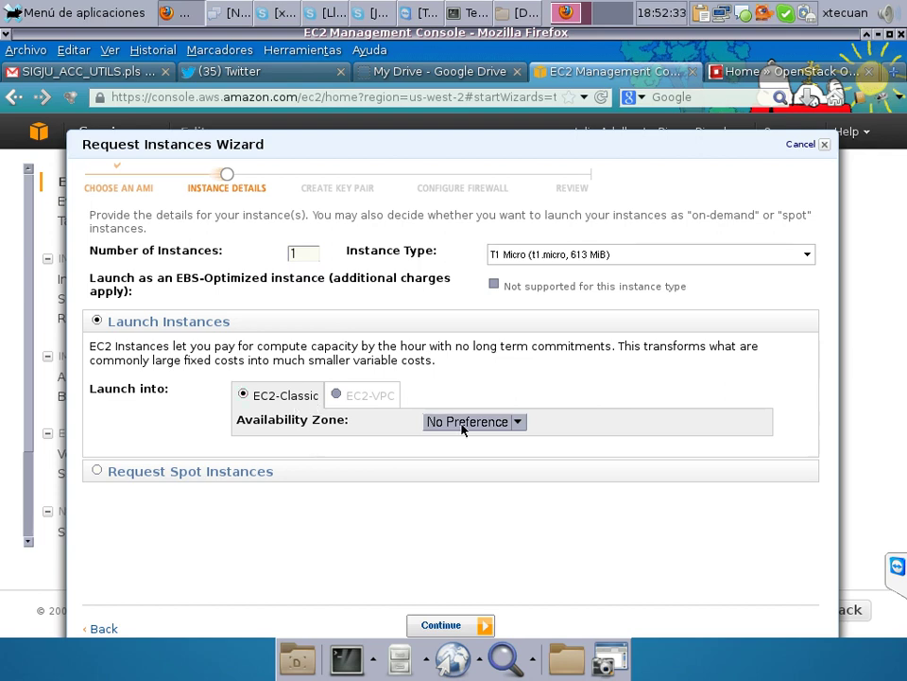
Leave the Availability Zone at No Preference and continue to Advanced Instance Options.
{"action": "left_click", "coordinate": [501, 422]}
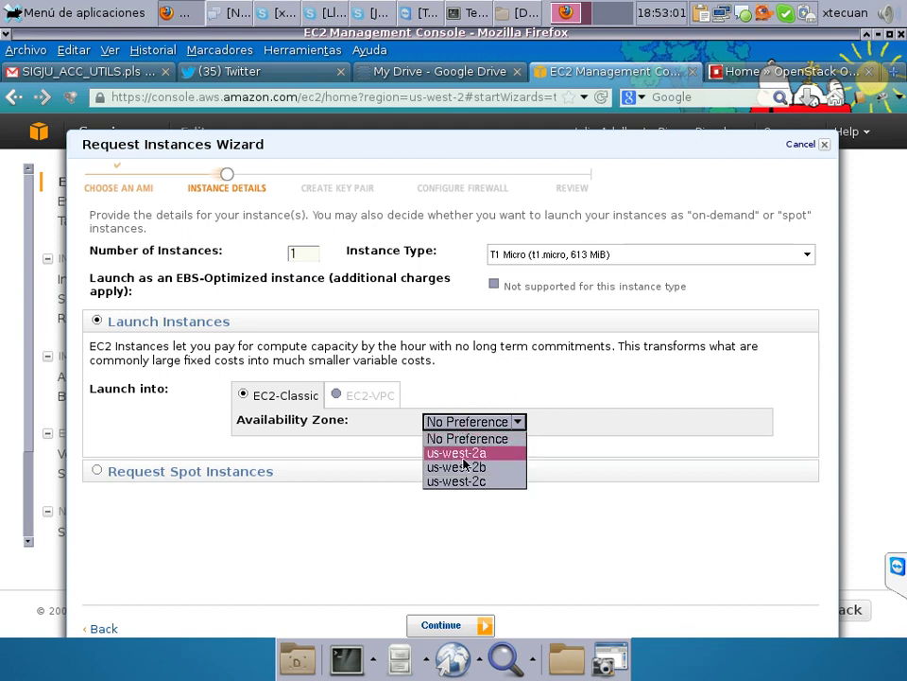
{"action": "left_click", "coordinate": [635, 393]}
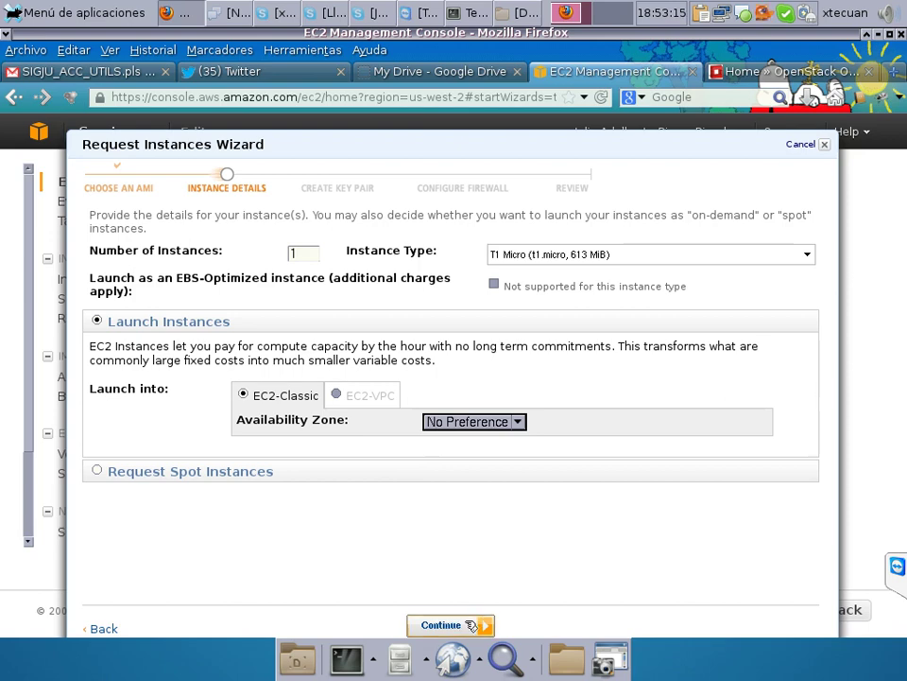
{"action": "left_click", "coordinate": [472, 625]}
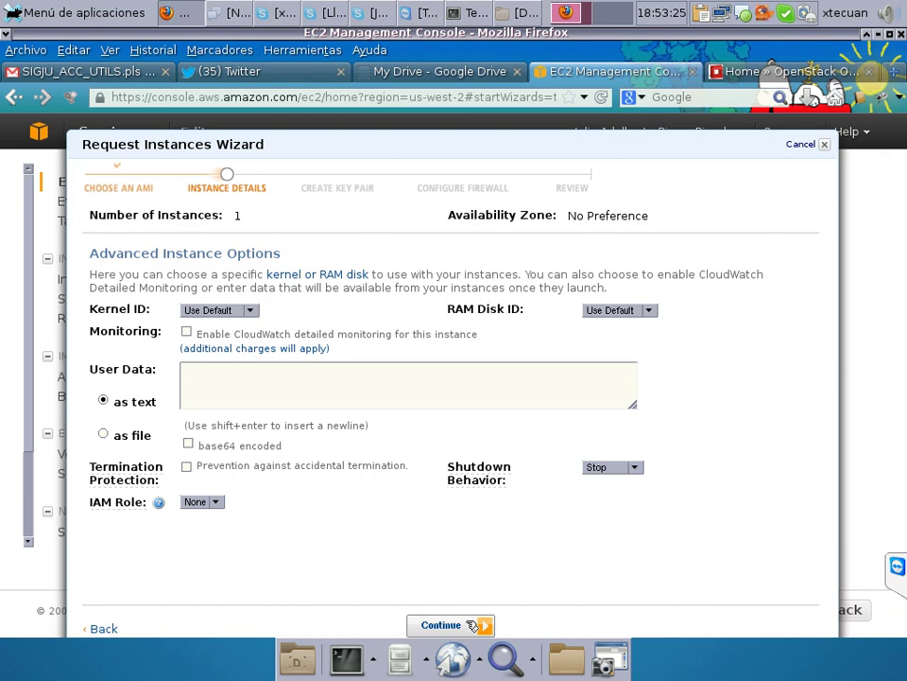
Keep the default Kernel ID and RAM Disk ID and continue to storage configuration.
{"action": "left_click", "coordinate": [252, 311]}
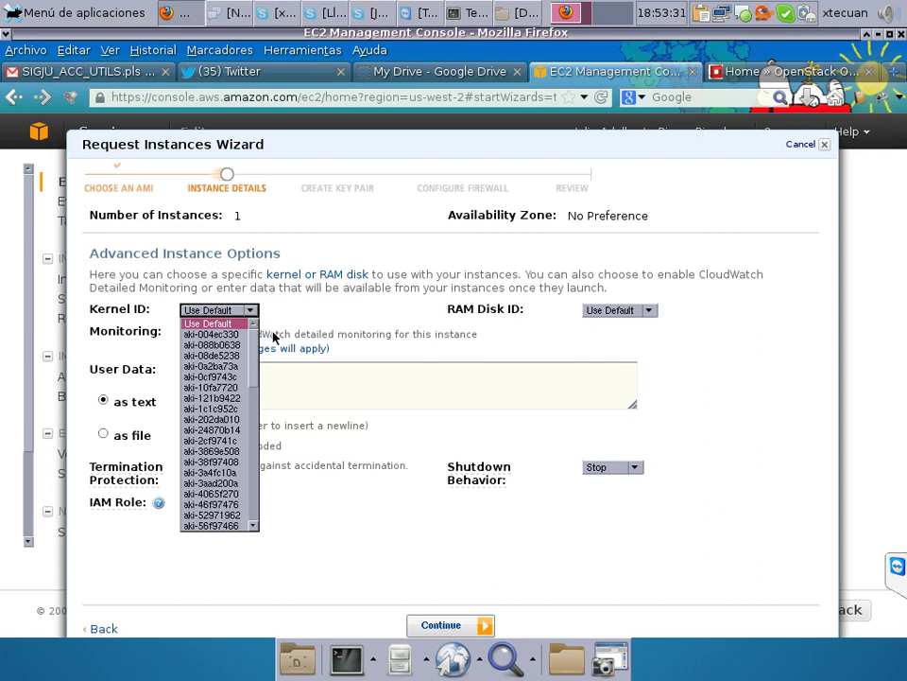
{"action": "left_click", "coordinate": [275, 341]}
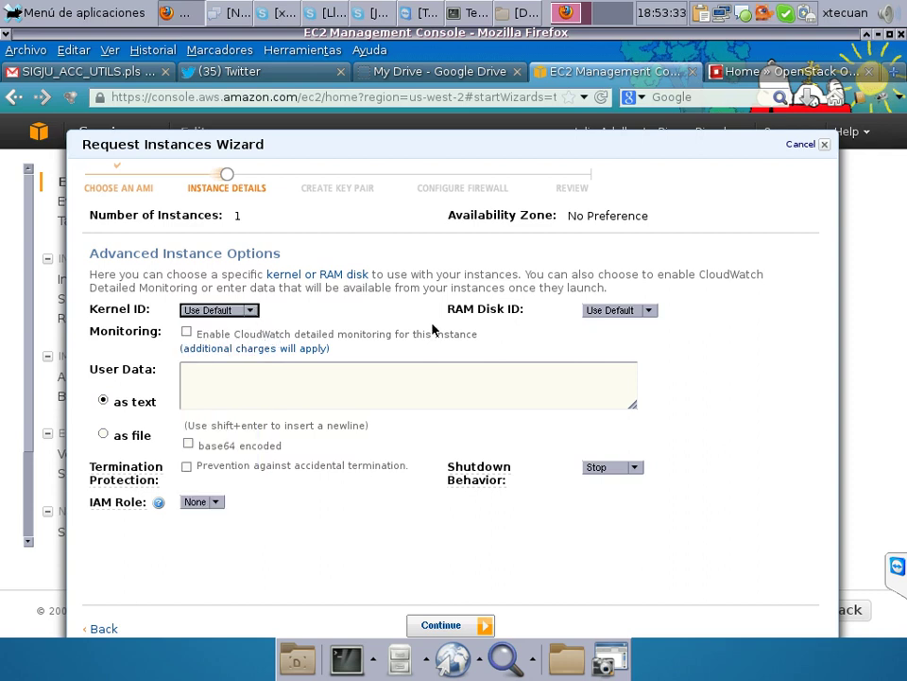
{"action": "left_click", "coordinate": [648, 310]}
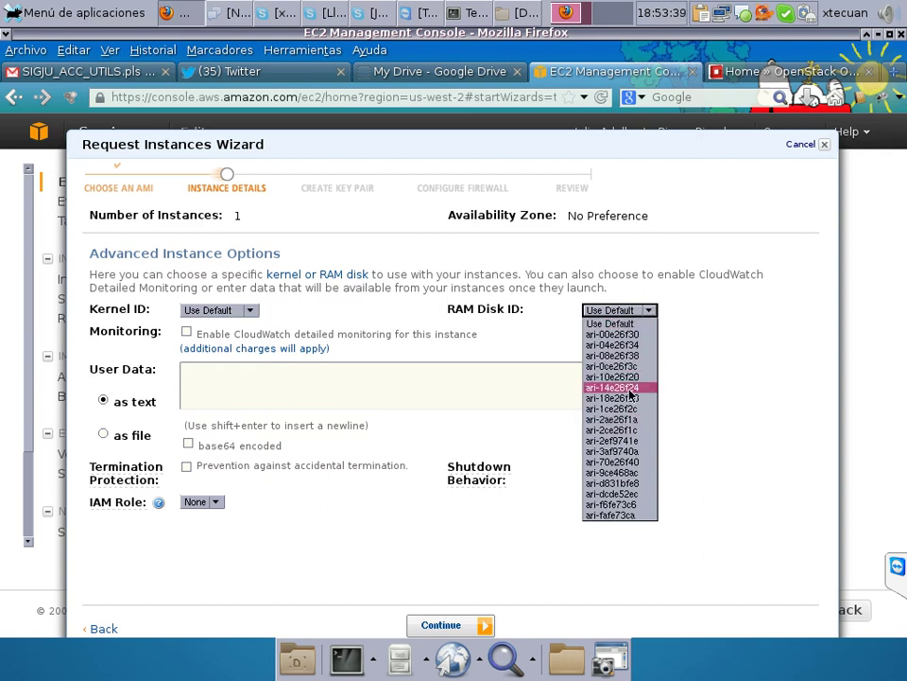
{"action": "left_click", "coordinate": [705, 317]}
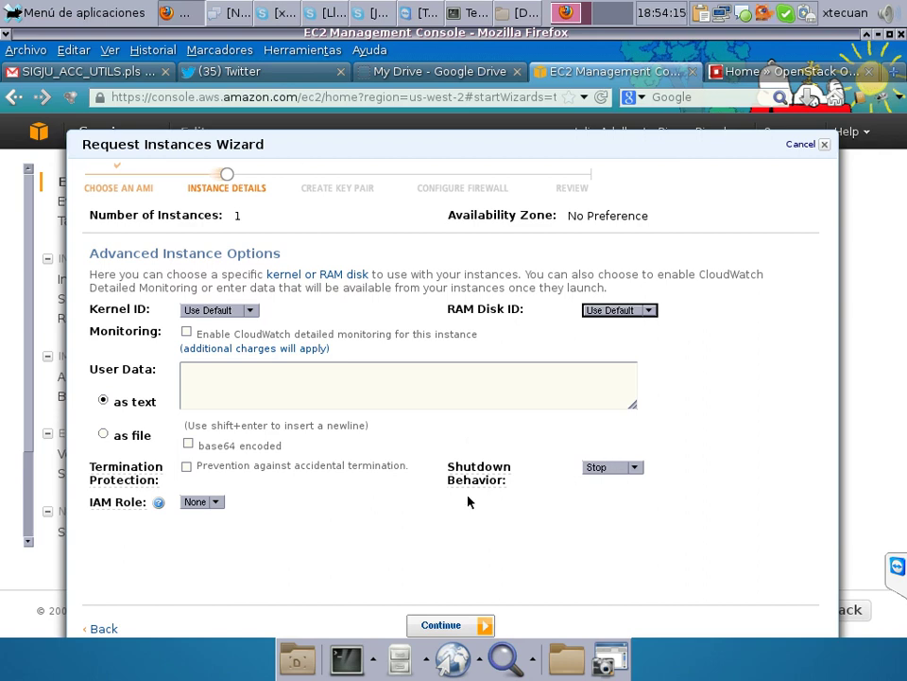
{"action": "left_click", "coordinate": [466, 626]}
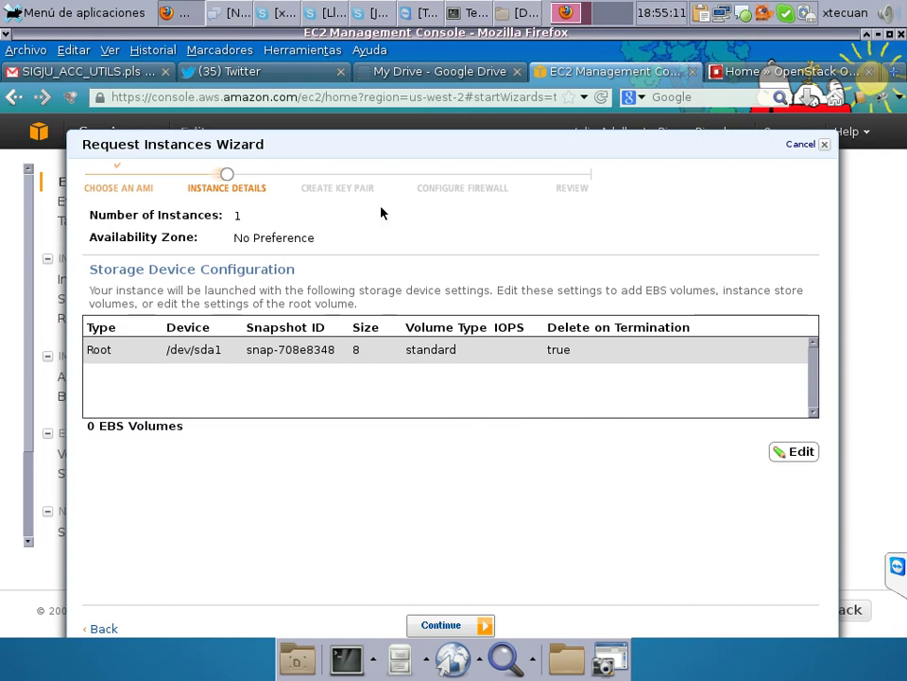
Accept the 8 GB root volume and tag the instance with key Nombre, value Maestria.
{"action": "left_click", "coordinate": [446, 625]}
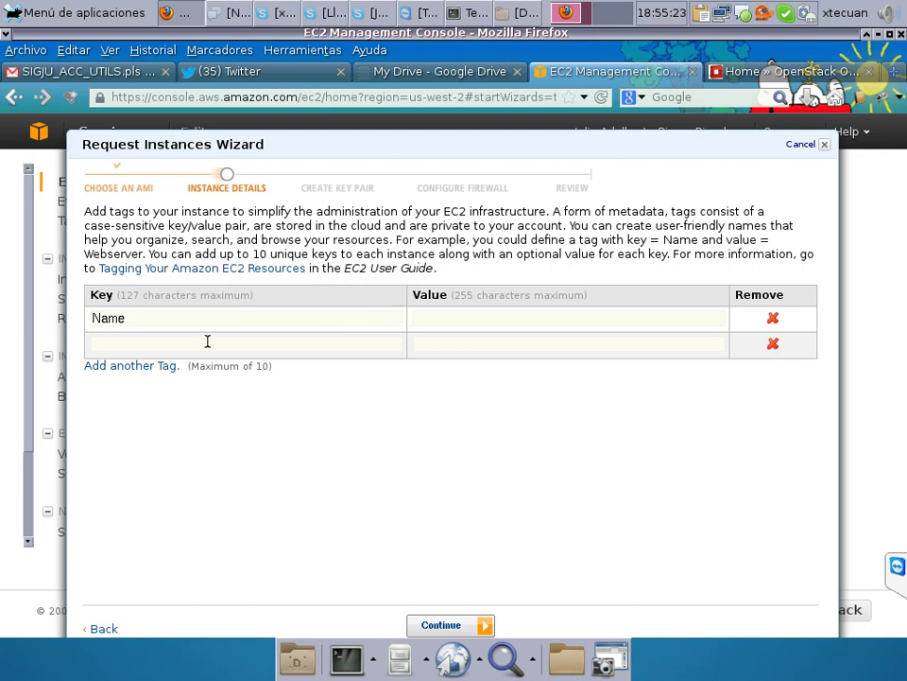
{"action": "left_click", "coordinate": [150, 320]}
{"action": "key", "text": "BackSpace"}
{"action": "key", "text": "BackSpace"}
{"action": "key", "text": "BackSpace"}
{"action": "key", "text": "BackSpace"}
{"action": "type", "text": "maestria"}
{"action": "double_click", "coordinate": [151, 318]}
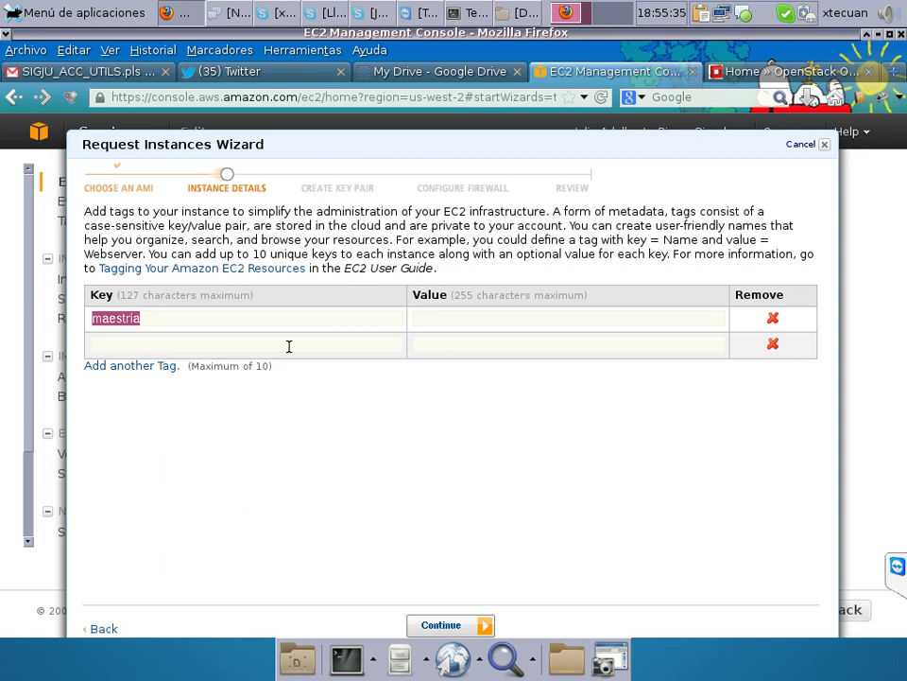
{"action": "type", "text": "Nombre"}
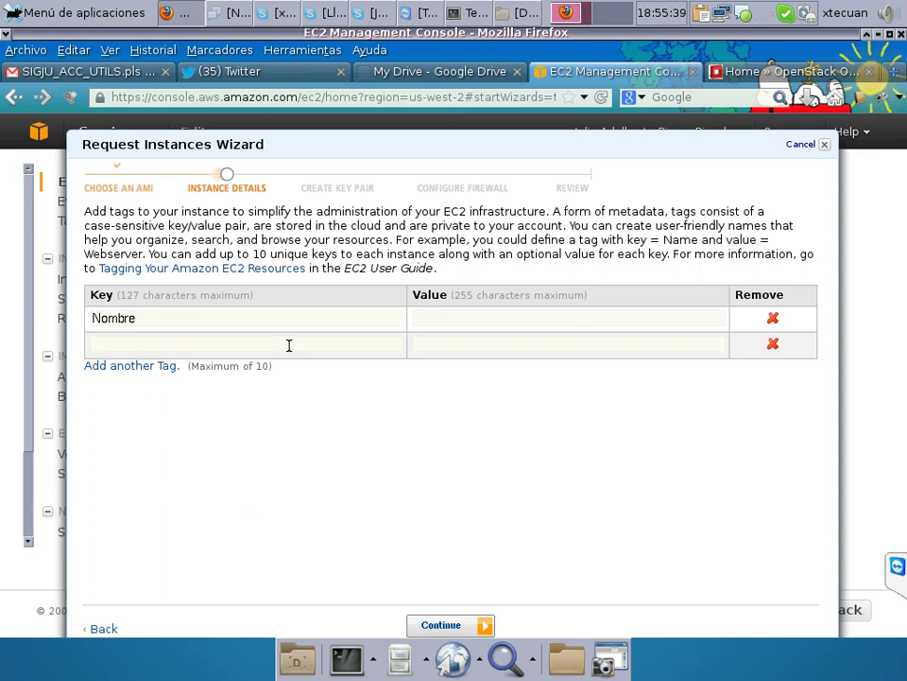
{"action": "left_click", "coordinate": [491, 323]}
{"action": "type", "text": "Maestria"}
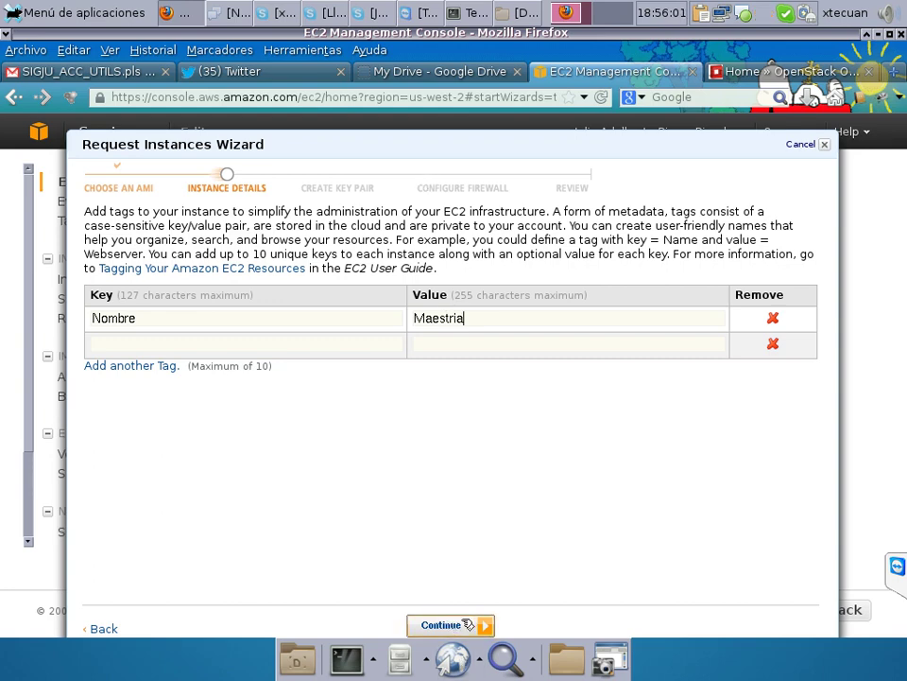
{"action": "left_click", "coordinate": [466, 625]}
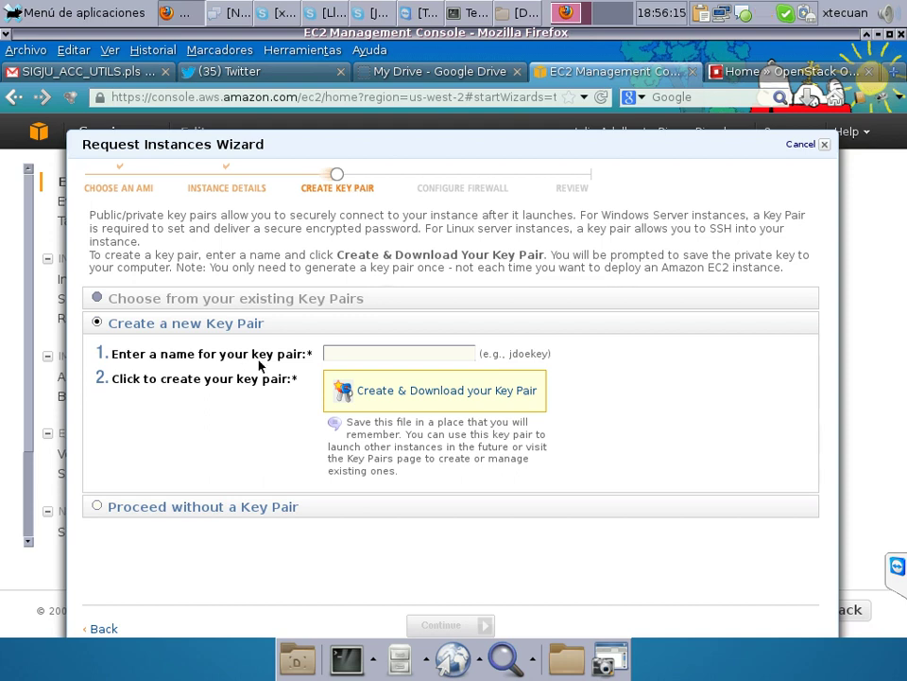
Create a key pair named 'maestria' and download its maestria.pem file.
{"action": "left_click", "coordinate": [395, 353]}
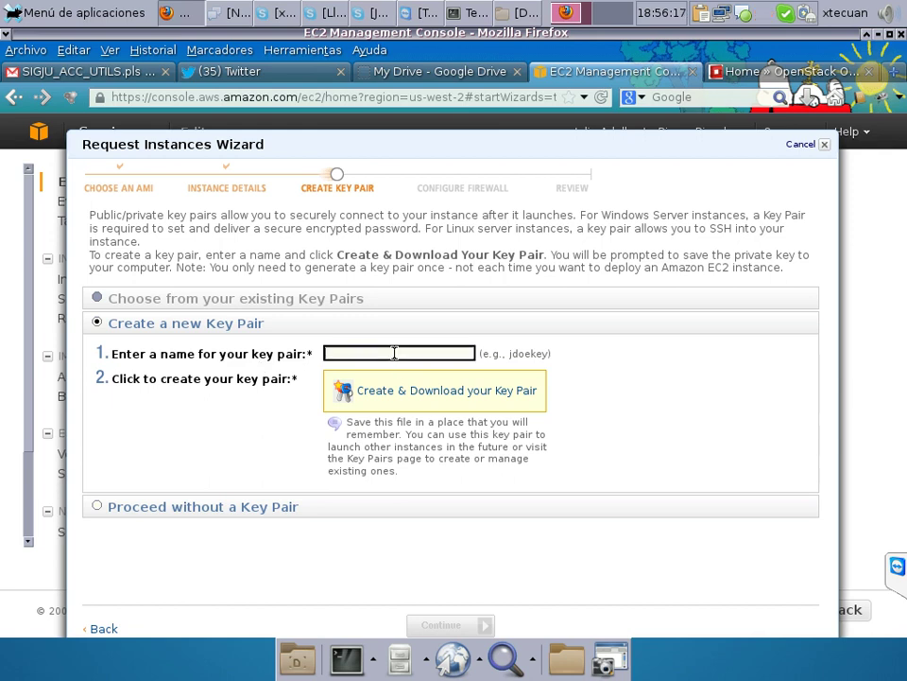
{"action": "type", "text": "maestria"}
{"action": "left_click", "coordinate": [434, 398]}
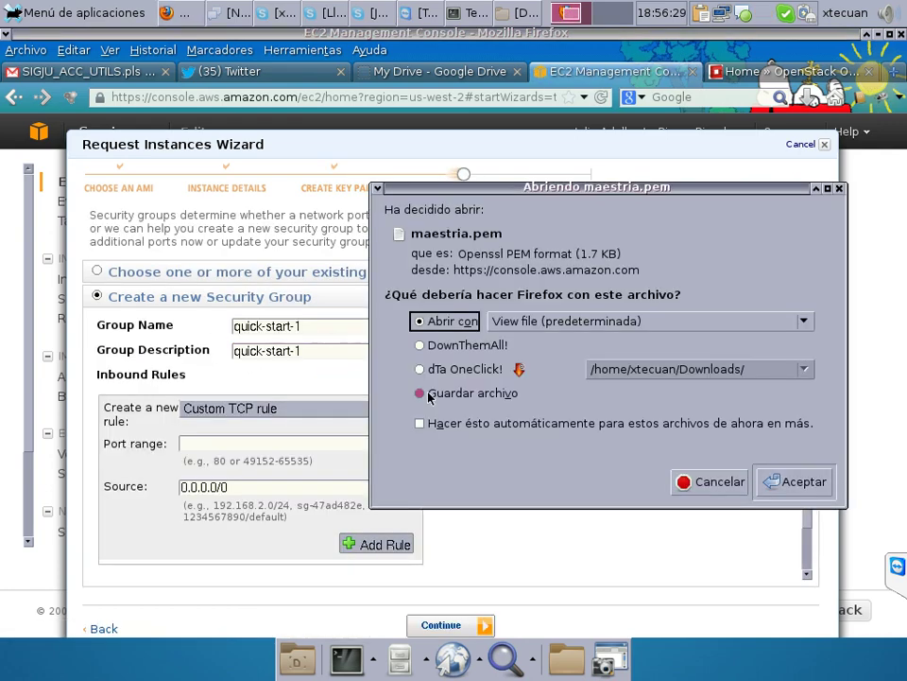
Save maestria.pem to Downloads with dTa OneClick! from the Firefox download prompt.
{"action": "left_click_drag", "start_coordinate": [498, 189], "coordinate": [225, 134]}
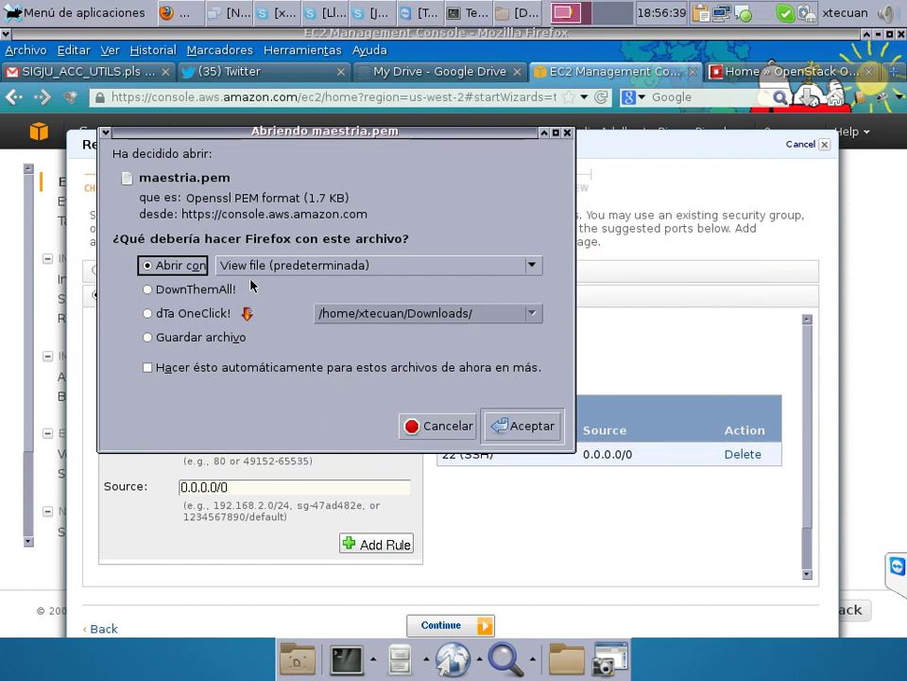
{"action": "left_click", "coordinate": [147, 315]}
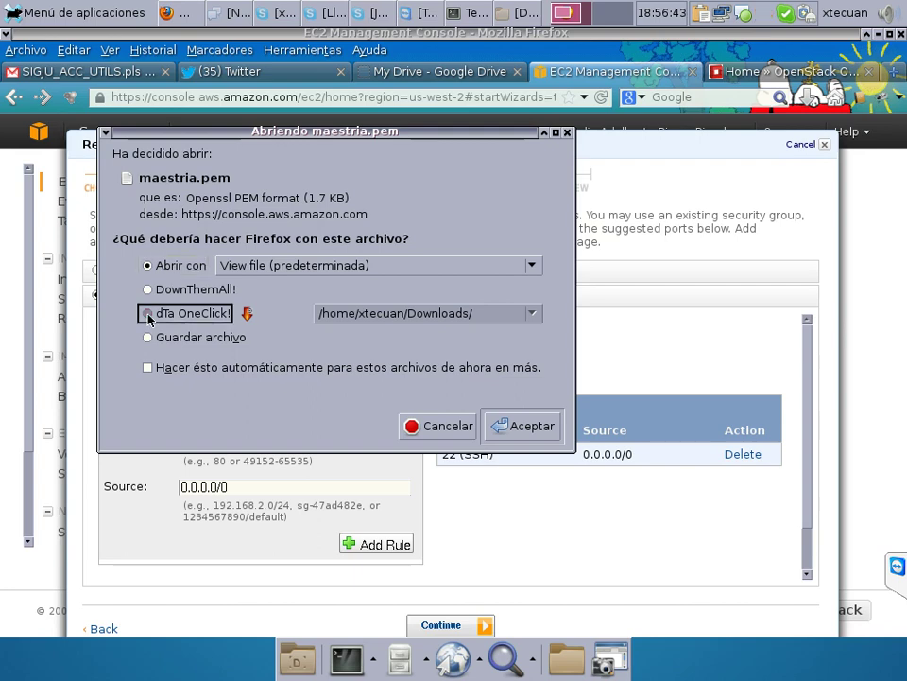
{"action": "left_click", "coordinate": [525, 426]}
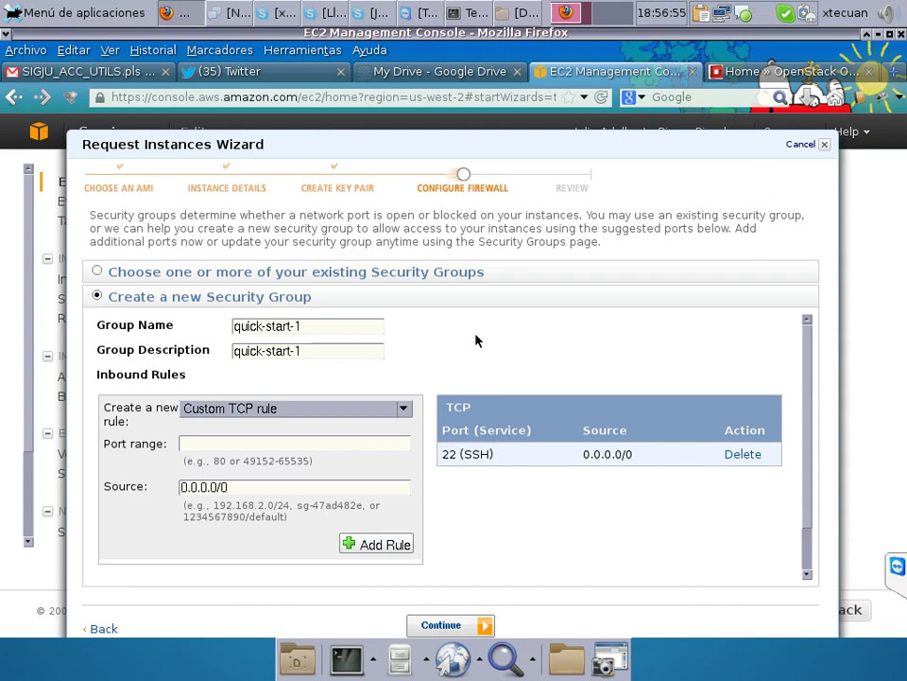
{"action": "key", "text": "alt+Tab"}
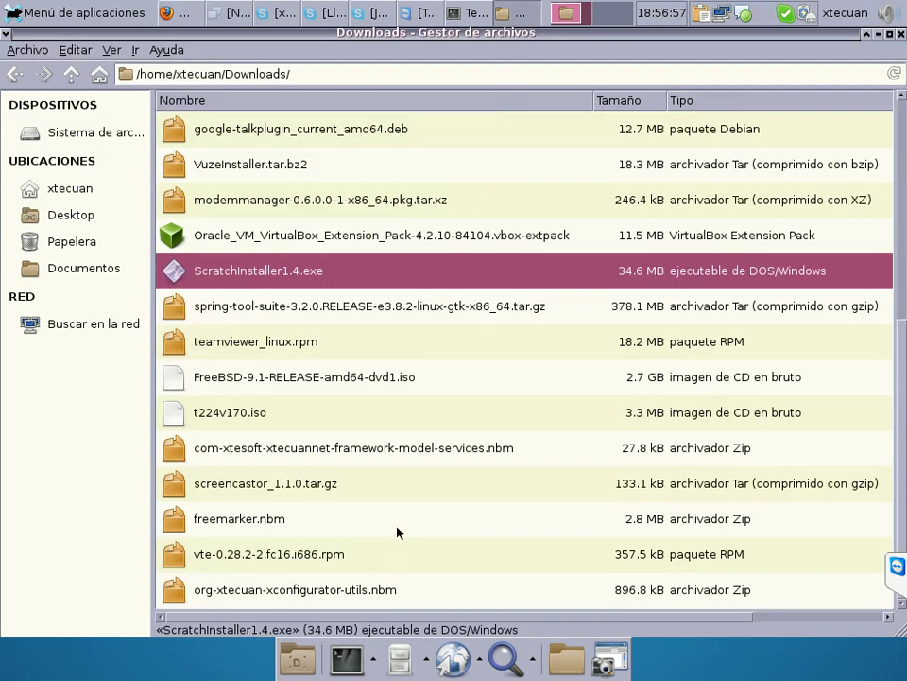
Sort Downloads by type and locate the 1.7 kB maestria.pem file, then return to Firefox.
{"action": "left_click", "coordinate": [814, 100]}
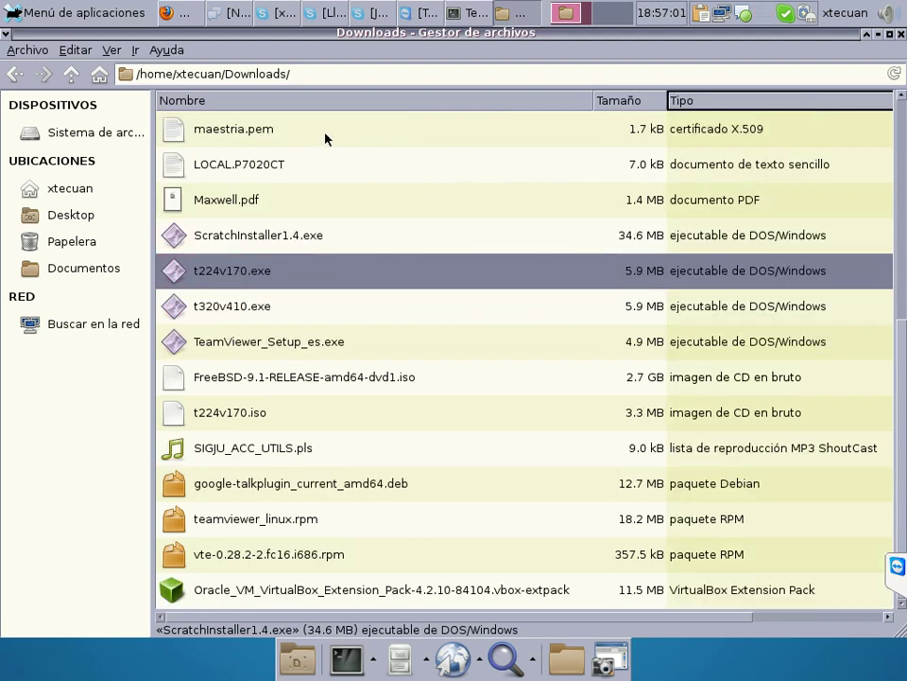
{"action": "left_click", "coordinate": [326, 137]}
{"action": "scroll", "coordinate": [439, 193], "scroll_direction": "up", "scroll_amount": 3}
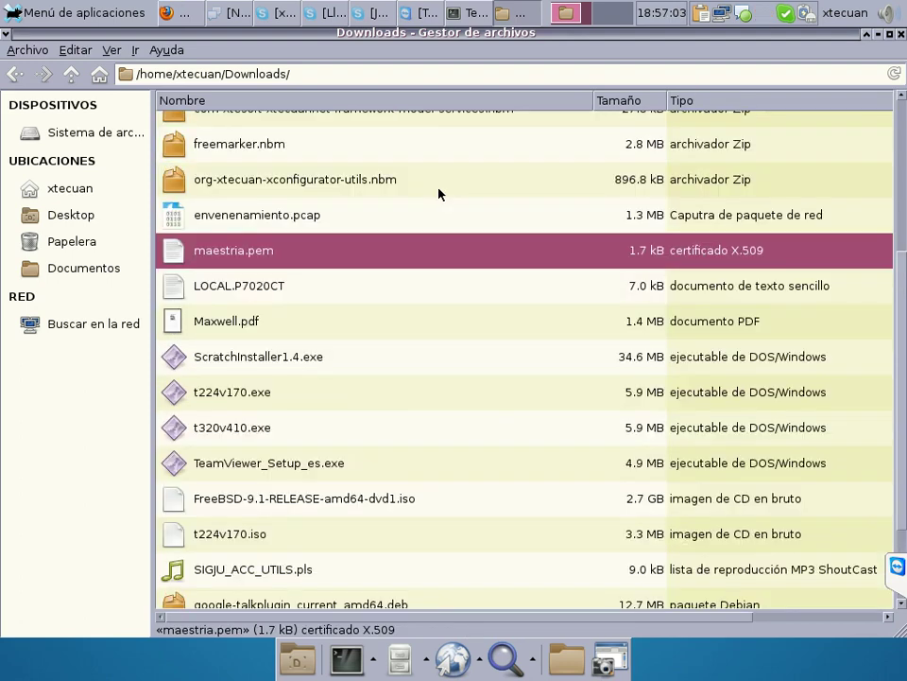
{"action": "left_click", "coordinate": [184, 14]}
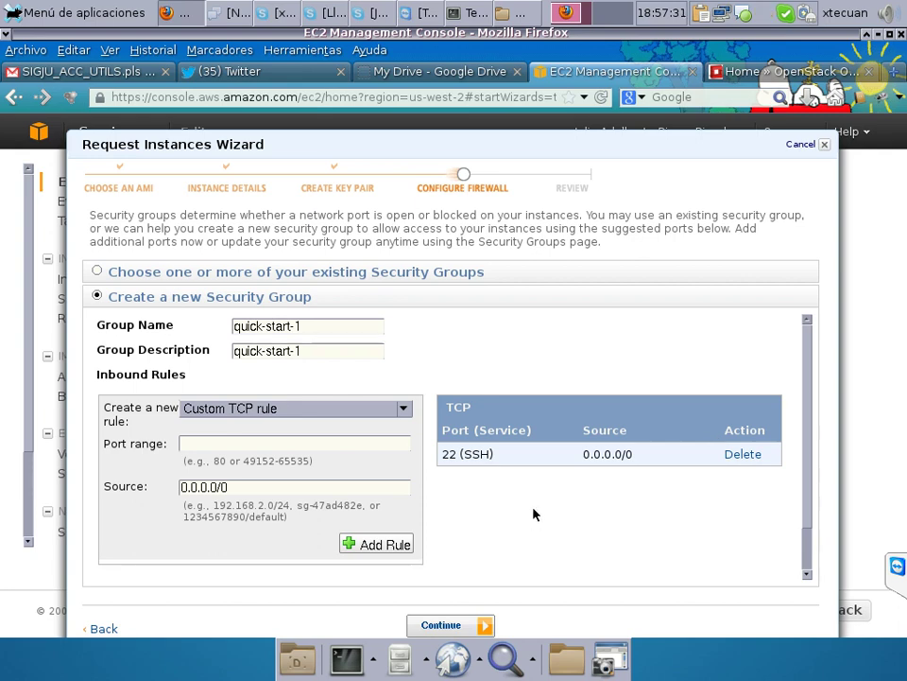
Pick the existing default security group sg-ea3447da and continue to the review.
{"action": "left_click", "coordinate": [97, 272]}
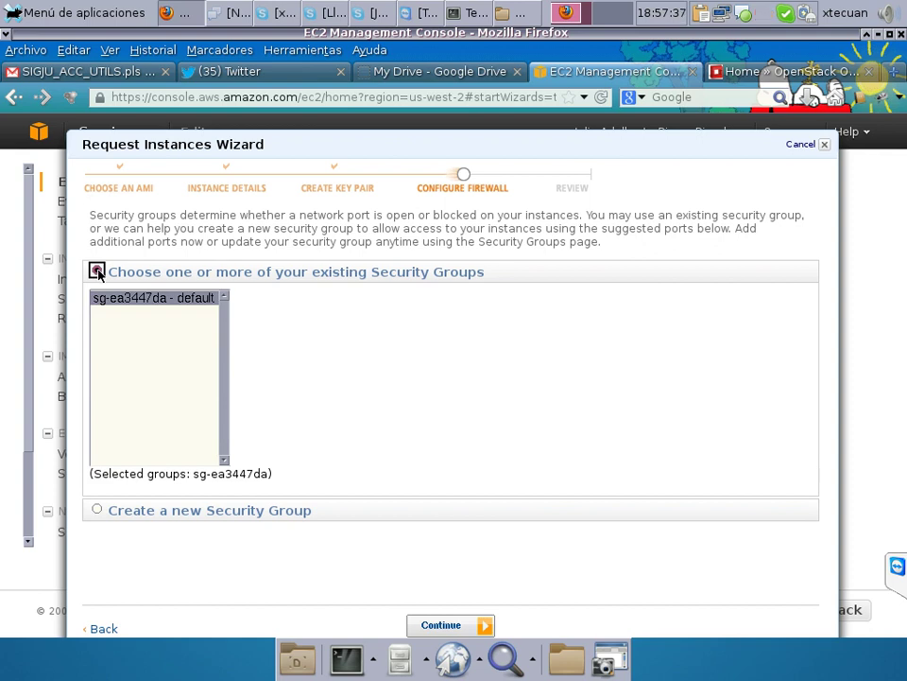
{"action": "left_click", "coordinate": [177, 299]}
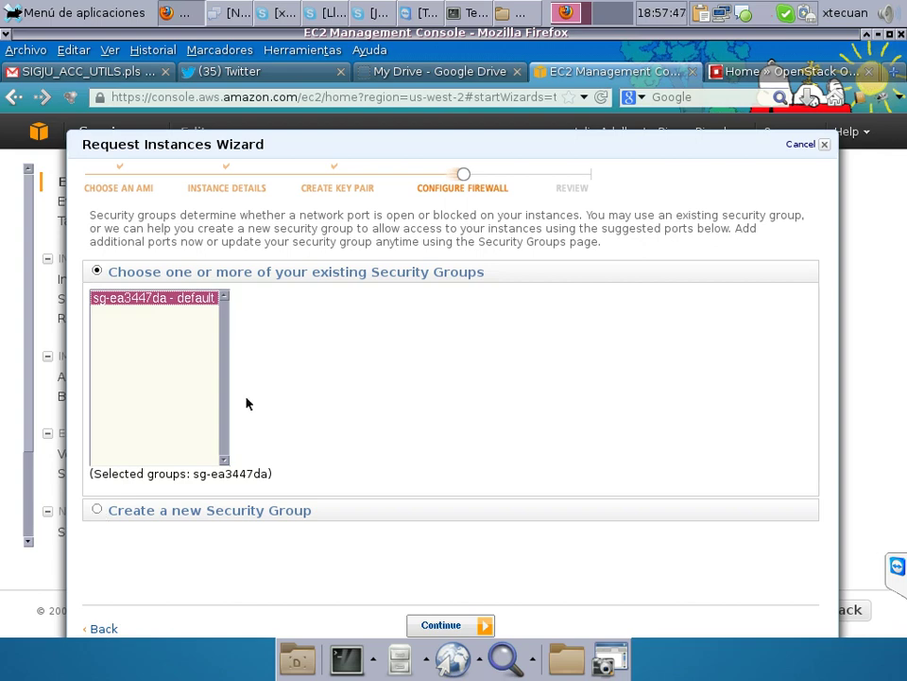
{"action": "left_click", "coordinate": [472, 624]}
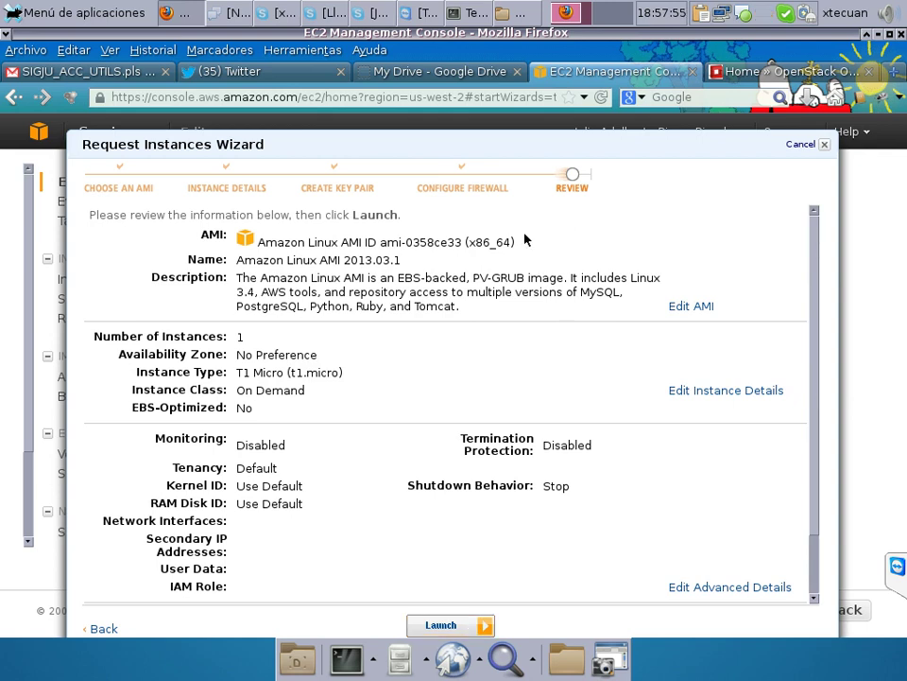
Check the summary (key pair maestria, group sg-ea3447da), dismiss the Skype popup, and reopen firewall settings.
{"action": "scroll", "coordinate": [817, 567], "scroll_direction": "down", "scroll_amount": 2}
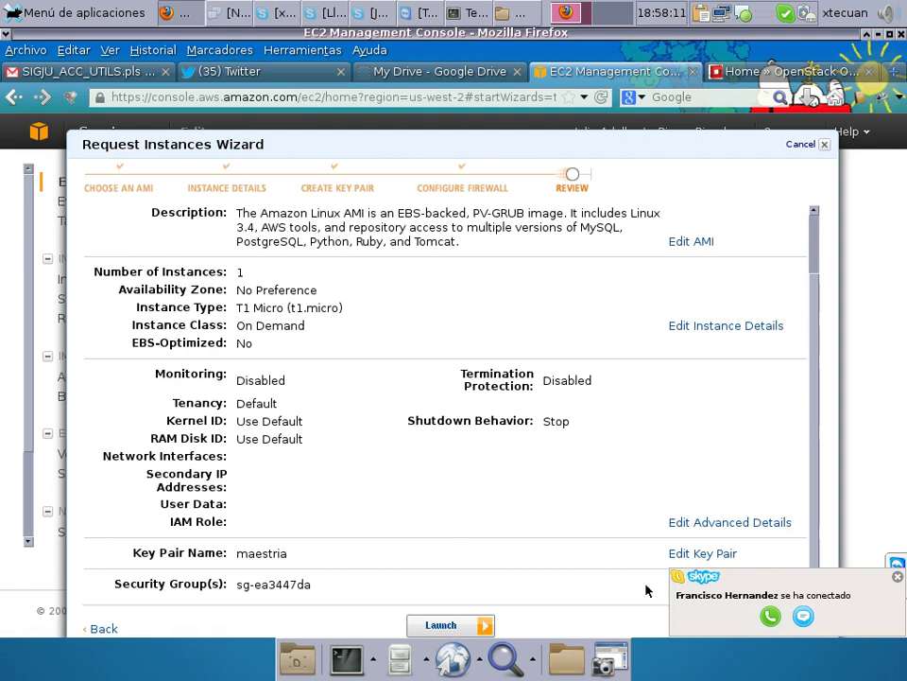
{"action": "left_click", "coordinate": [898, 577]}
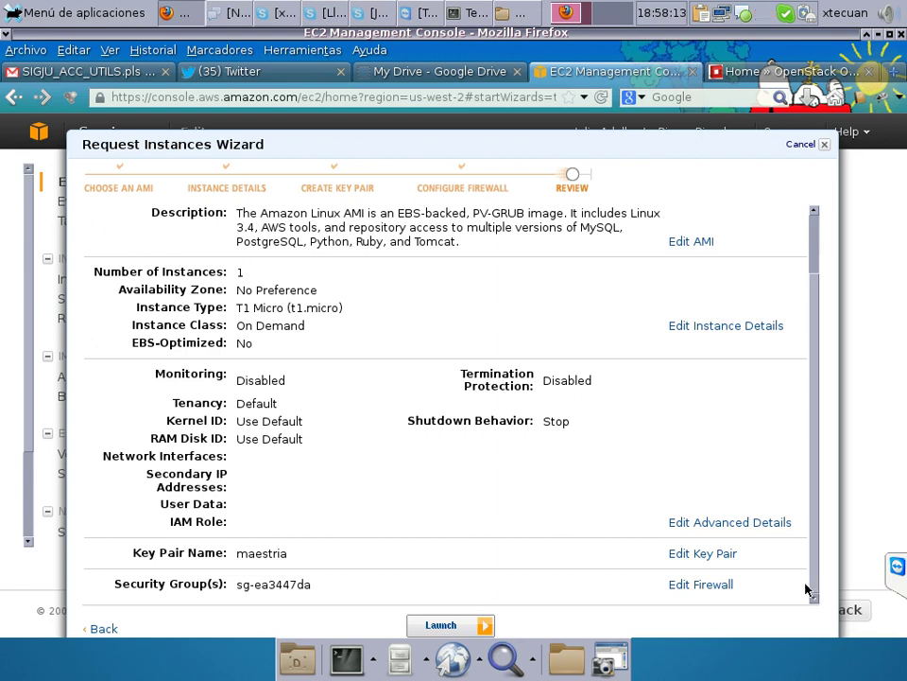
{"action": "left_click", "coordinate": [710, 585]}
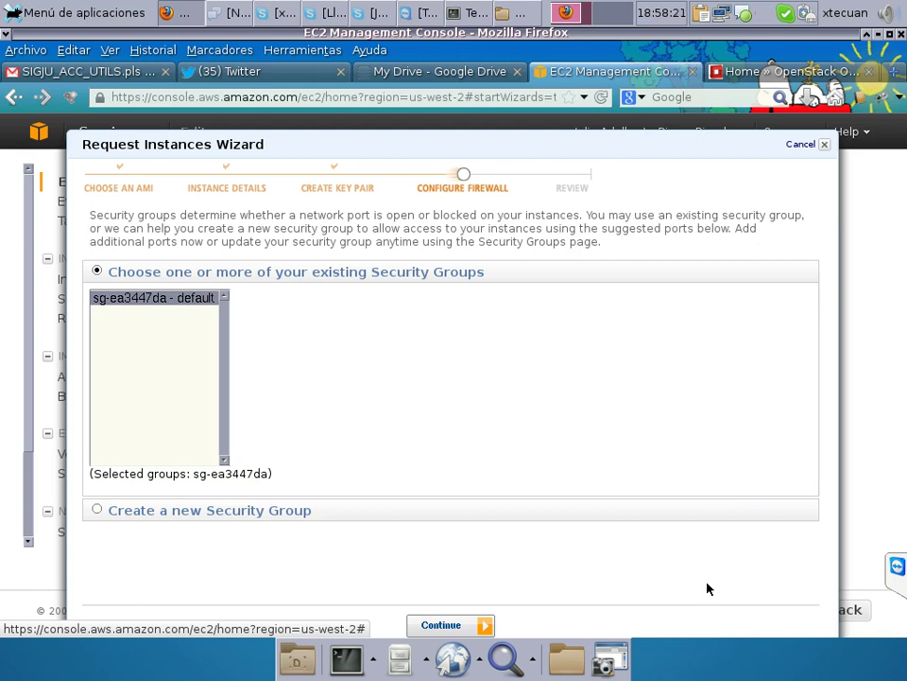
Select the existing security group sg-ea3447da - default and continue to the Review step.
{"action": "left_click", "coordinate": [154, 300]}
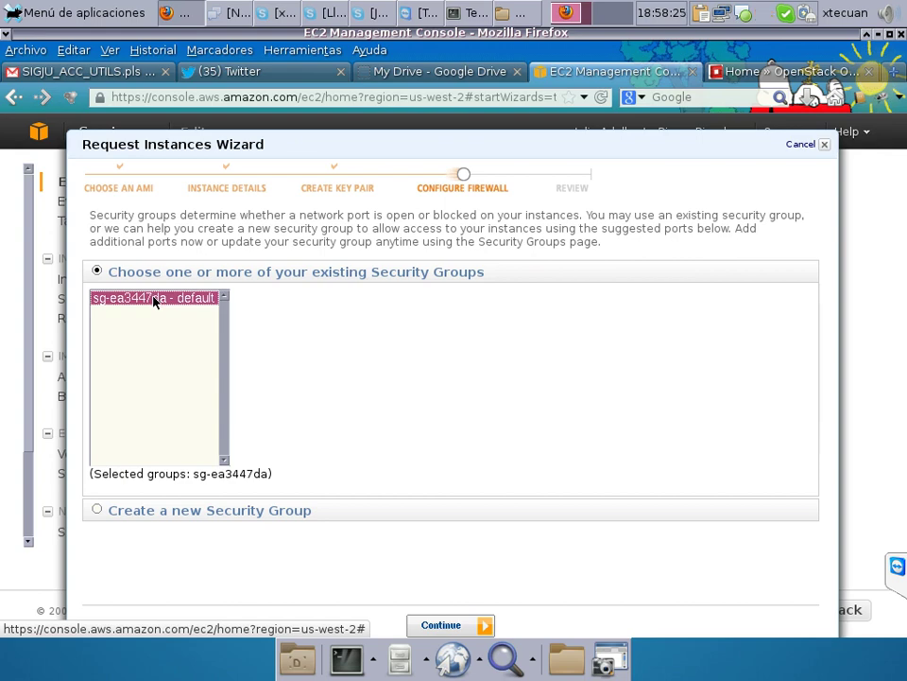
{"action": "right_click", "coordinate": [154, 300]}
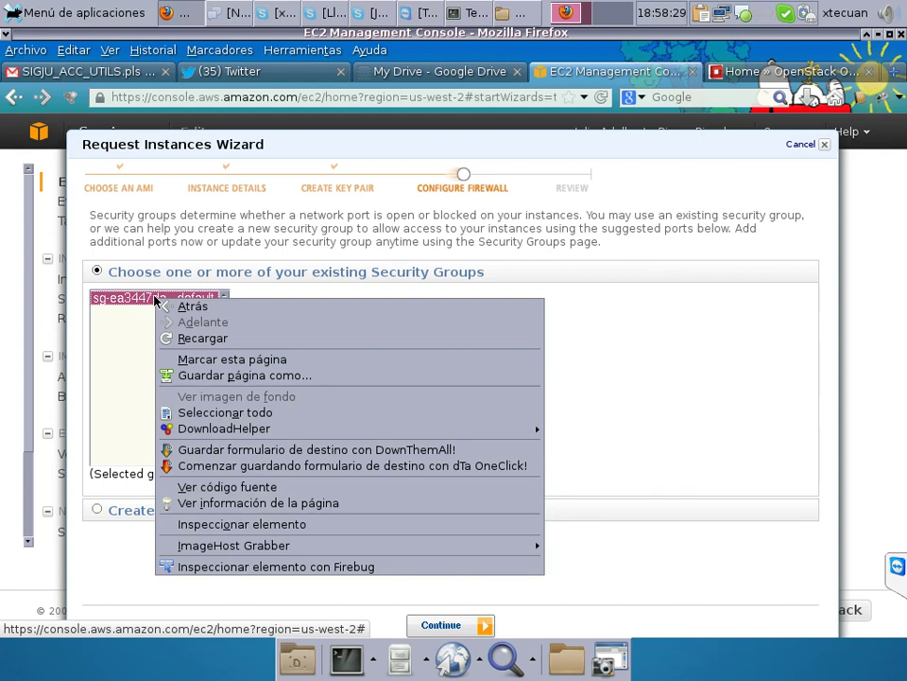
{"action": "left_click", "coordinate": [198, 203]}
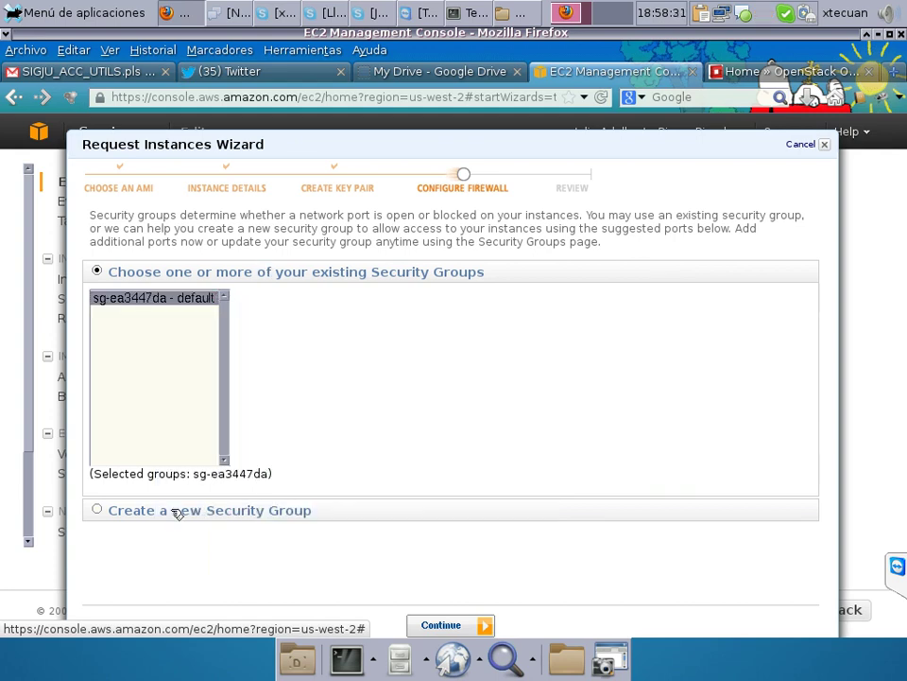
{"action": "left_click", "coordinate": [96, 509]}
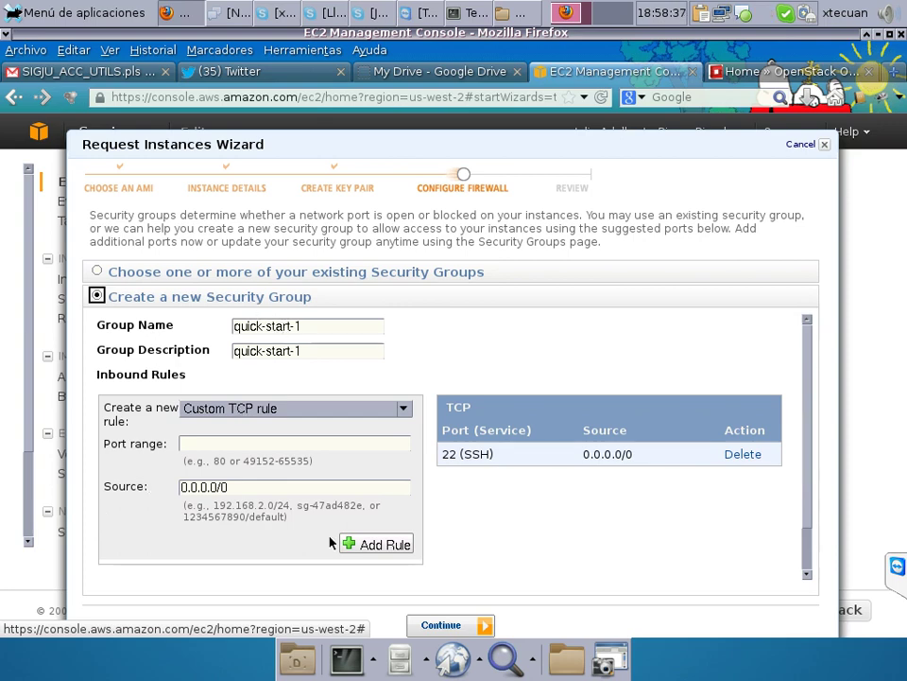
{"action": "left_click", "coordinate": [96, 273]}
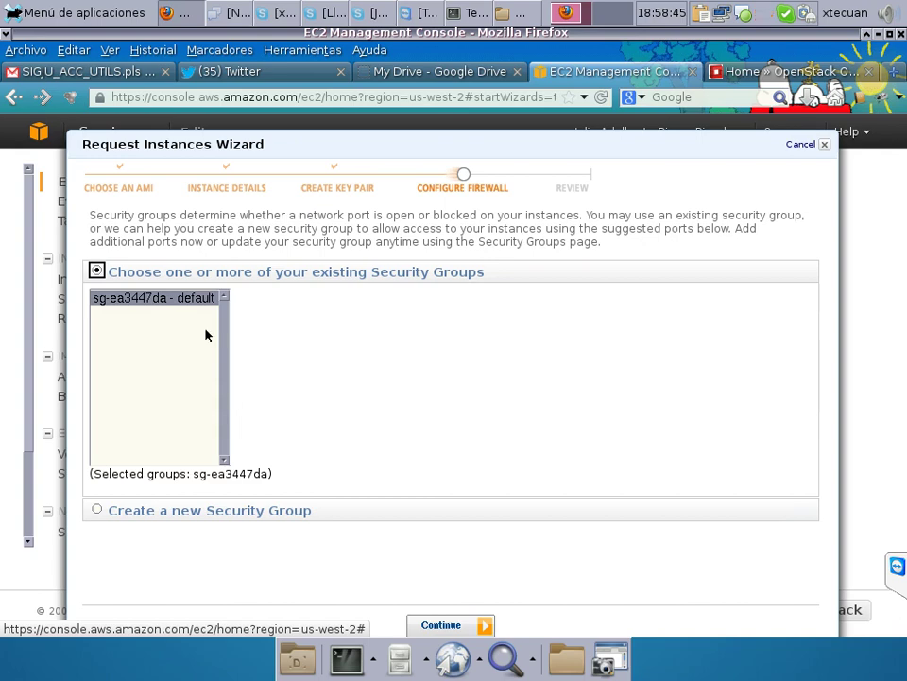
{"action": "left_click", "coordinate": [207, 298]}
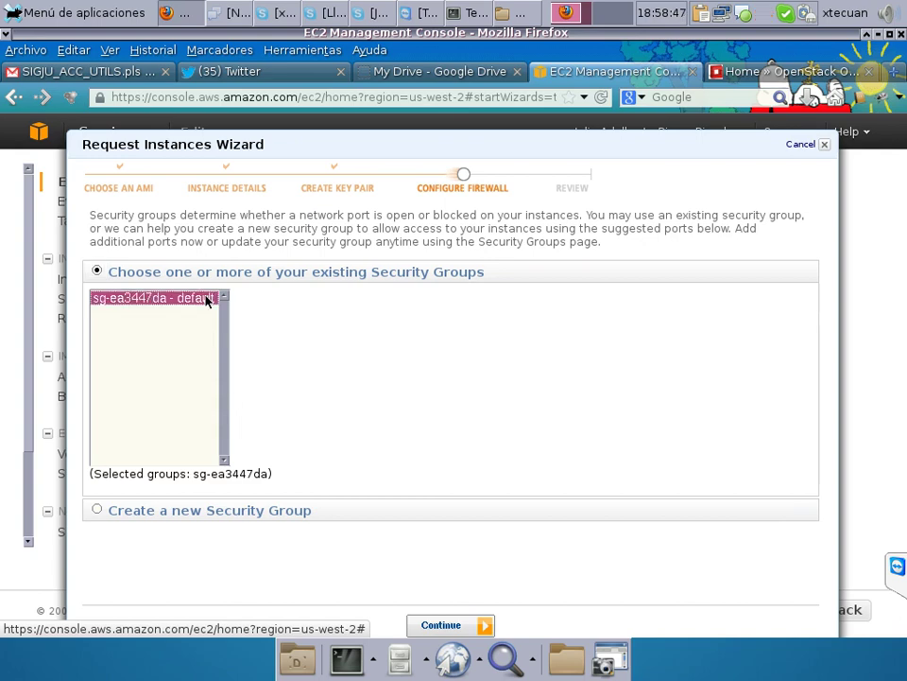
{"action": "left_click", "coordinate": [463, 628]}
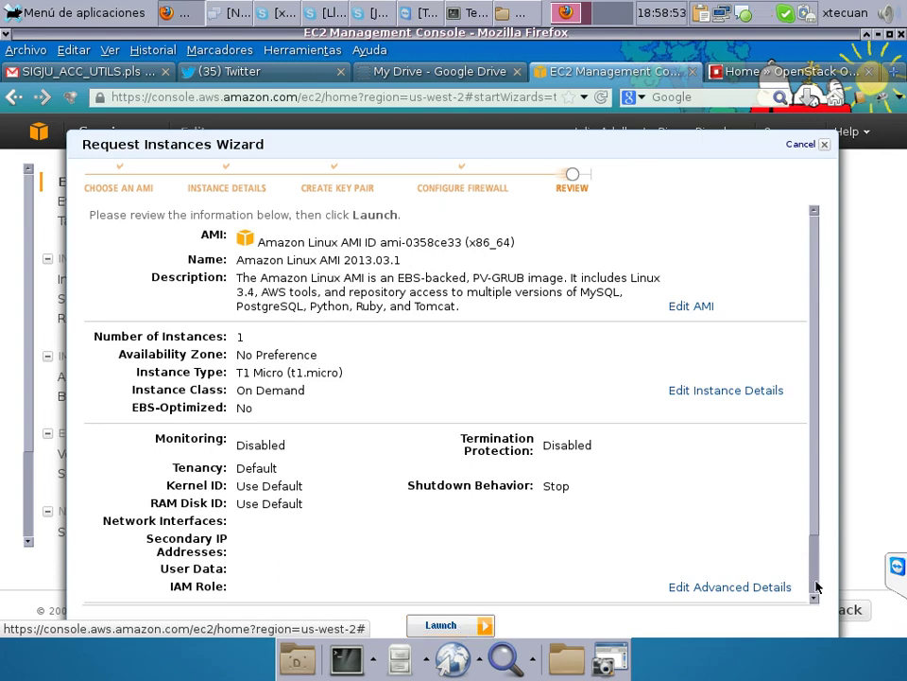
Check the key pair and security group on the Review page, then launch the t1.micro instance.
{"action": "scroll", "coordinate": [816, 587], "scroll_direction": "down", "scroll_amount": 2}
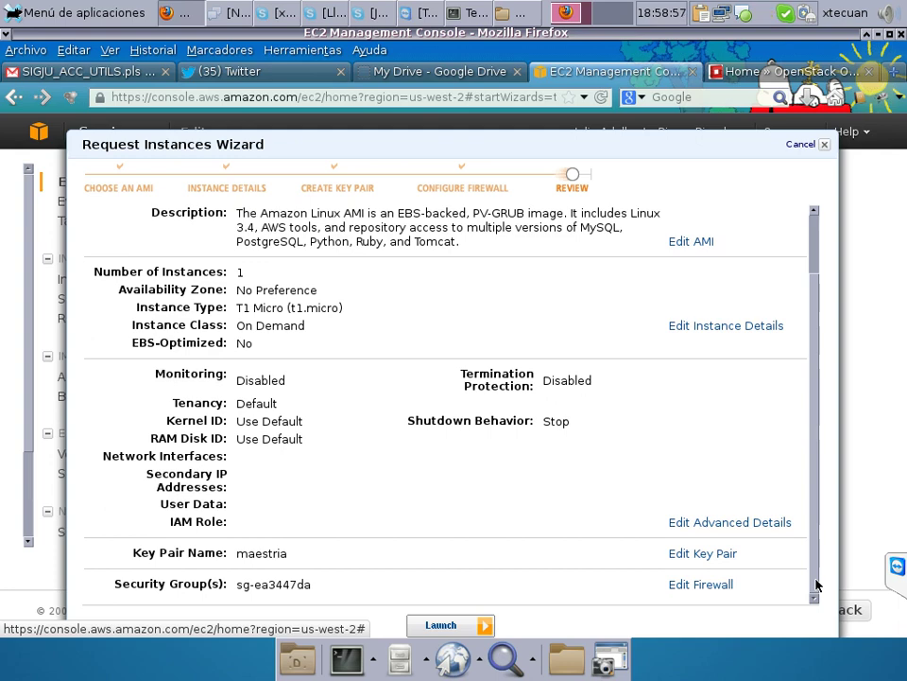
{"action": "left_click", "coordinate": [458, 624]}
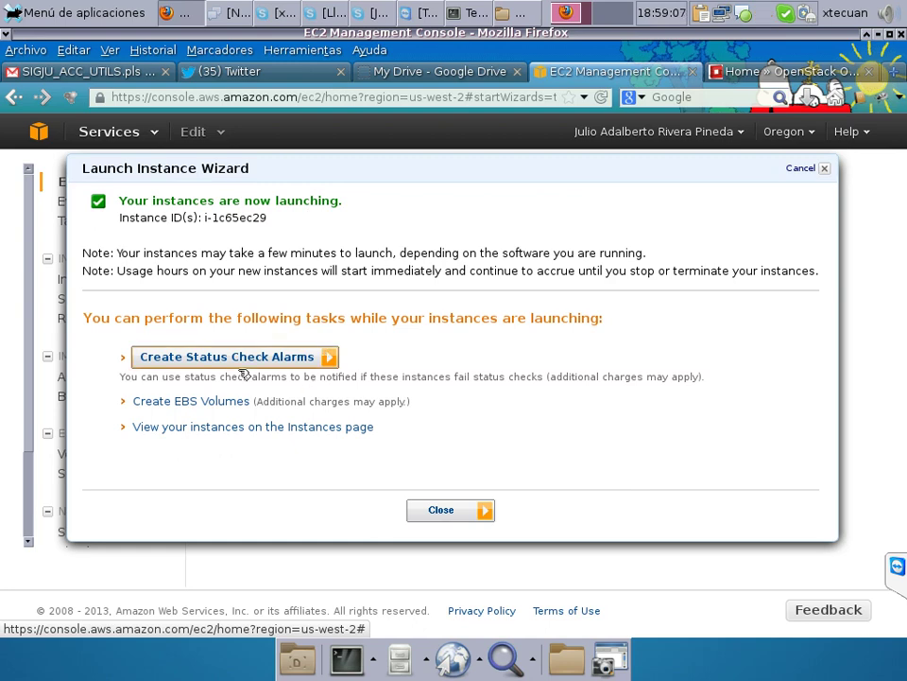
Close the launch confirmation for i-1c65ec29 and return to the Instances list.
{"action": "left_click", "coordinate": [191, 401]}
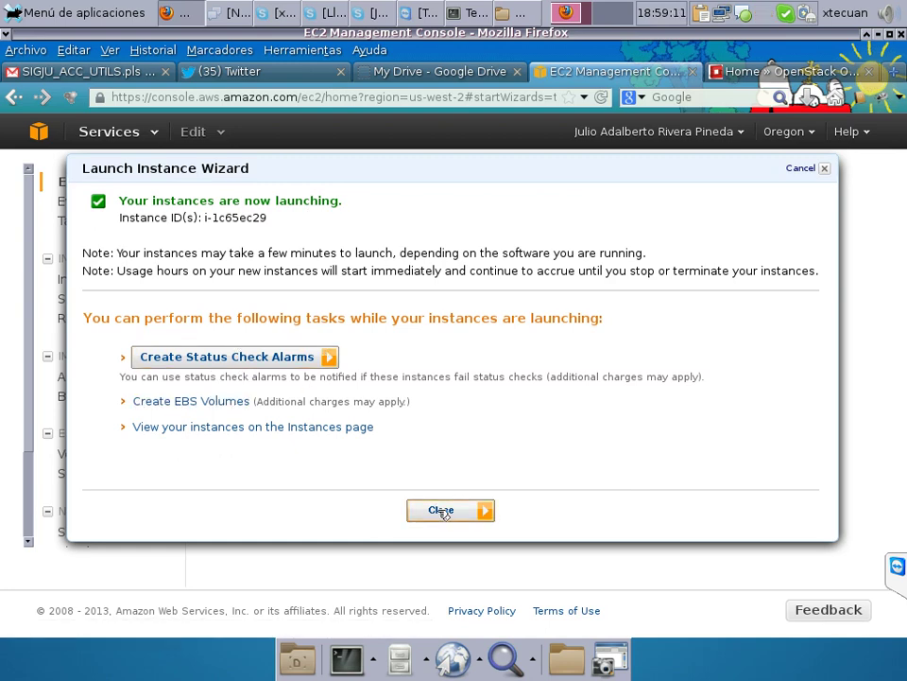
{"action": "left_click", "coordinate": [444, 511]}
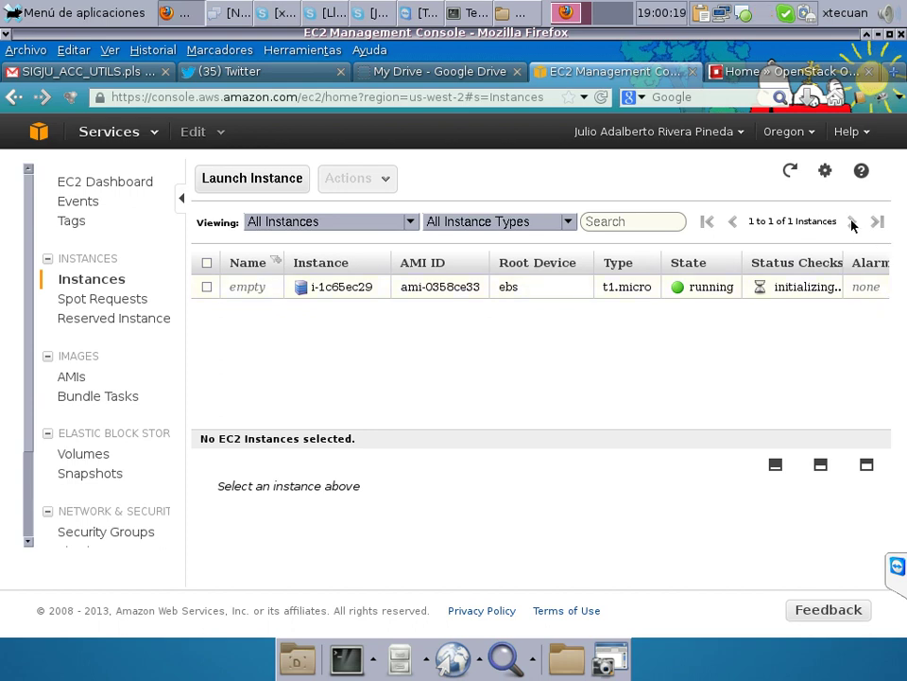
Select instance i-1c65ec29 and enlarge its Description panel showing us-west-2a and key pair maestria.
{"action": "left_click", "coordinate": [357, 289]}
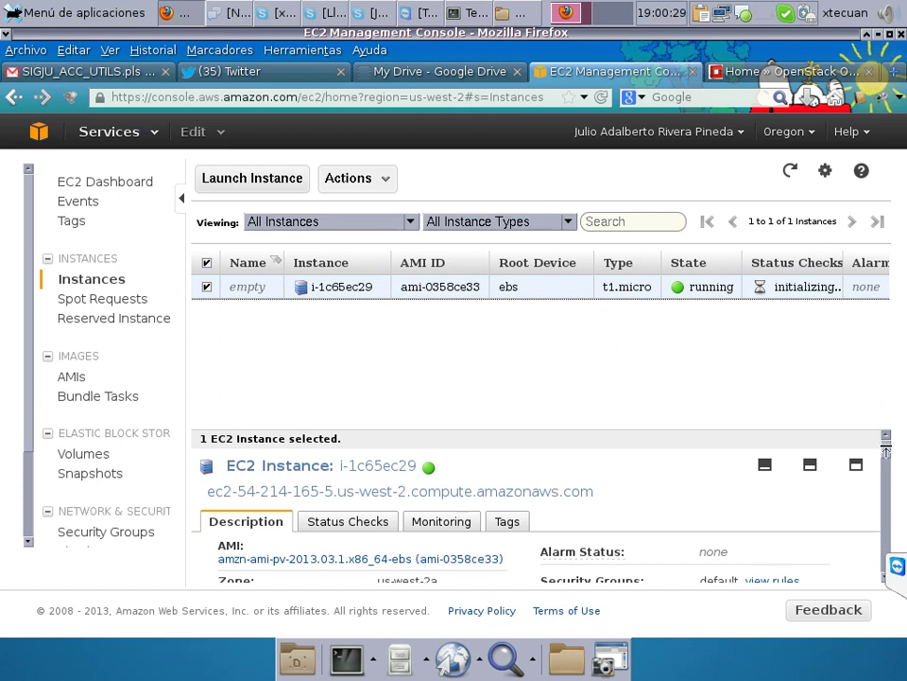
{"action": "left_click_drag", "start_coordinate": [885, 452], "coordinate": [885, 464]}
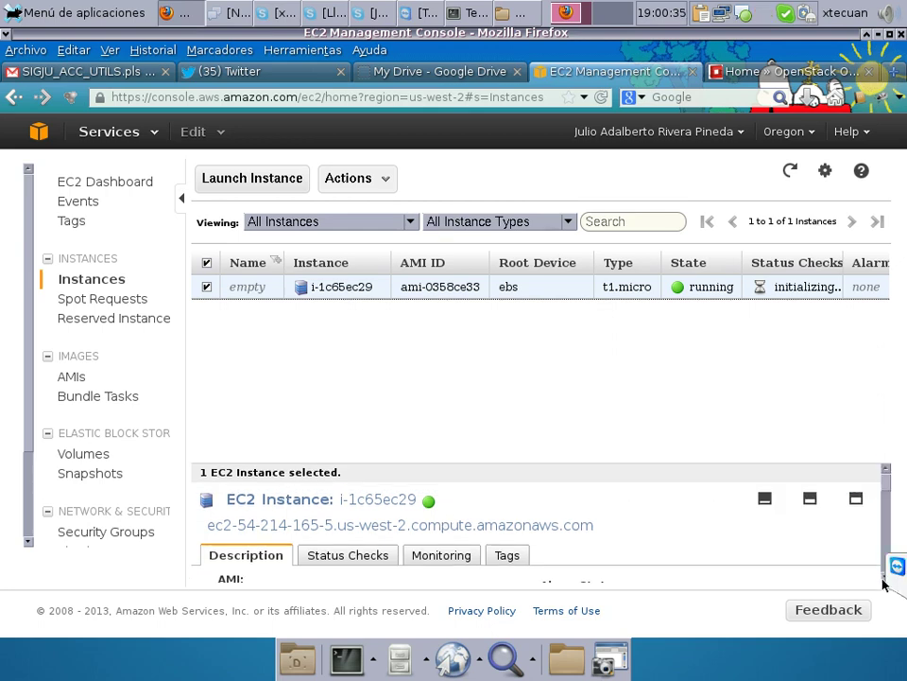
{"action": "scroll", "coordinate": [883, 583], "scroll_direction": "down", "scroll_amount": 3}
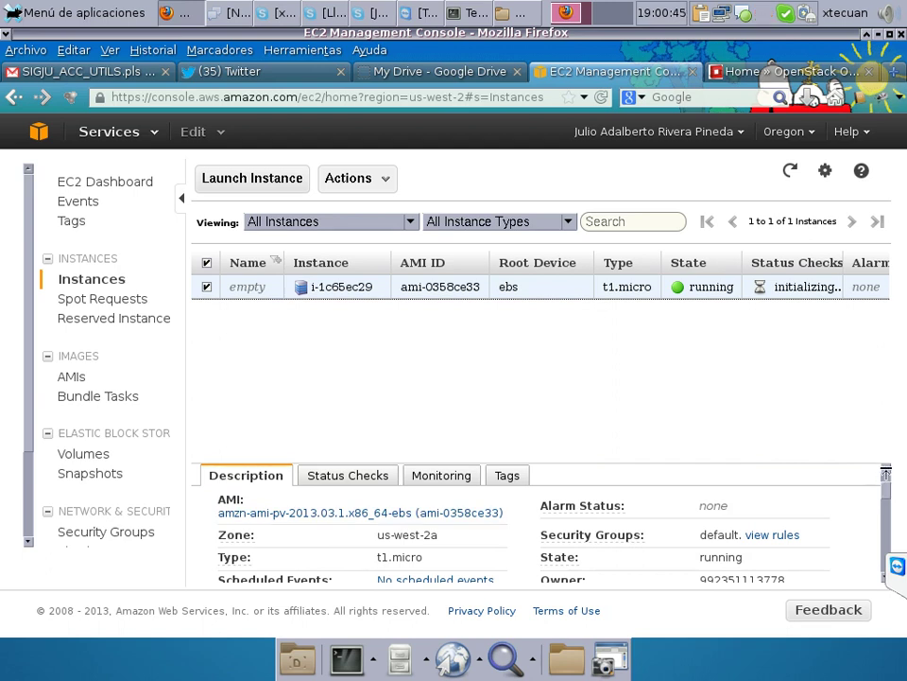
{"action": "left_click_drag", "start_coordinate": [833, 464], "coordinate": [830, 400]}
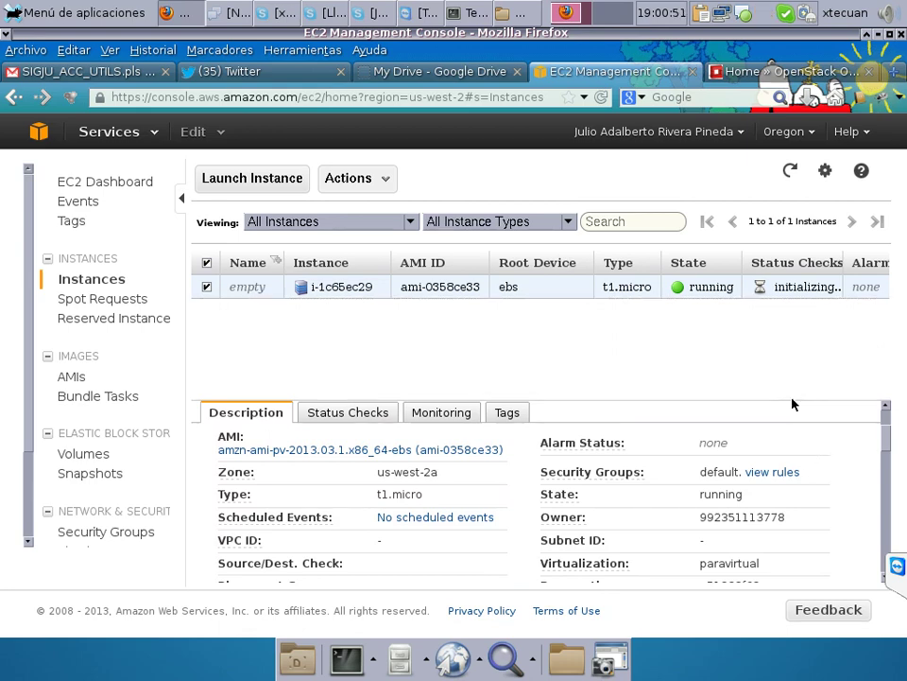
{"action": "key", "text": "ctrl+a"}
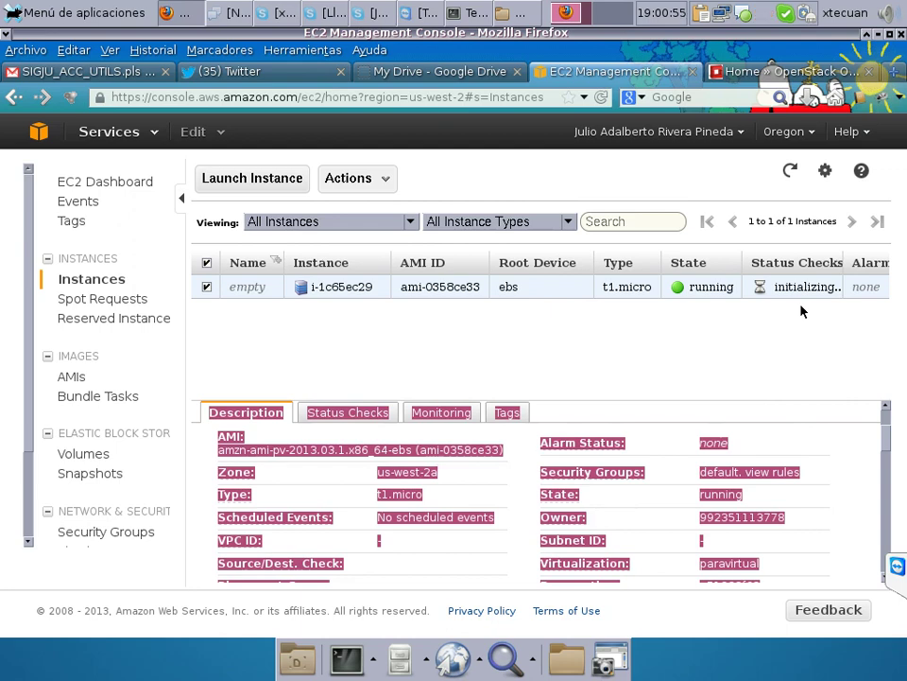
{"action": "left_click", "coordinate": [672, 360]}
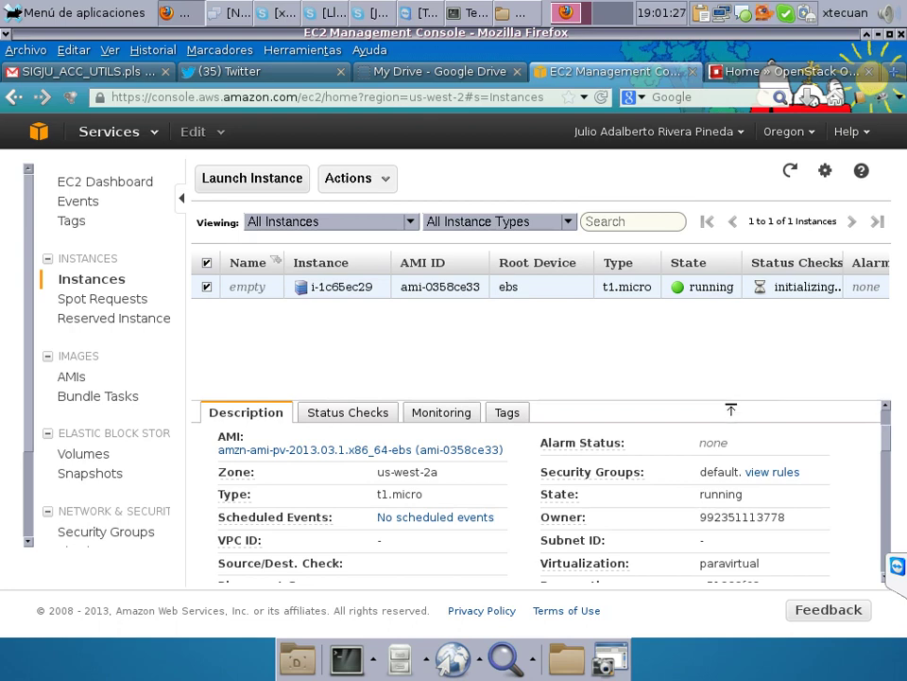
{"action": "left_click_drag", "start_coordinate": [729, 410], "coordinate": [738, 340]}
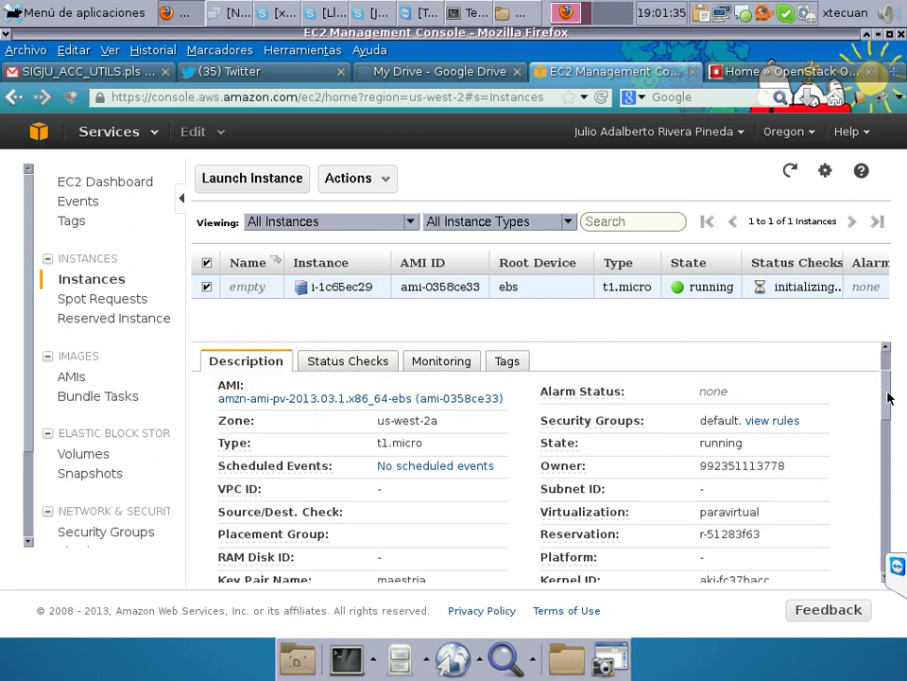
{"action": "left_click_drag", "start_coordinate": [888, 399], "coordinate": [889, 365]}
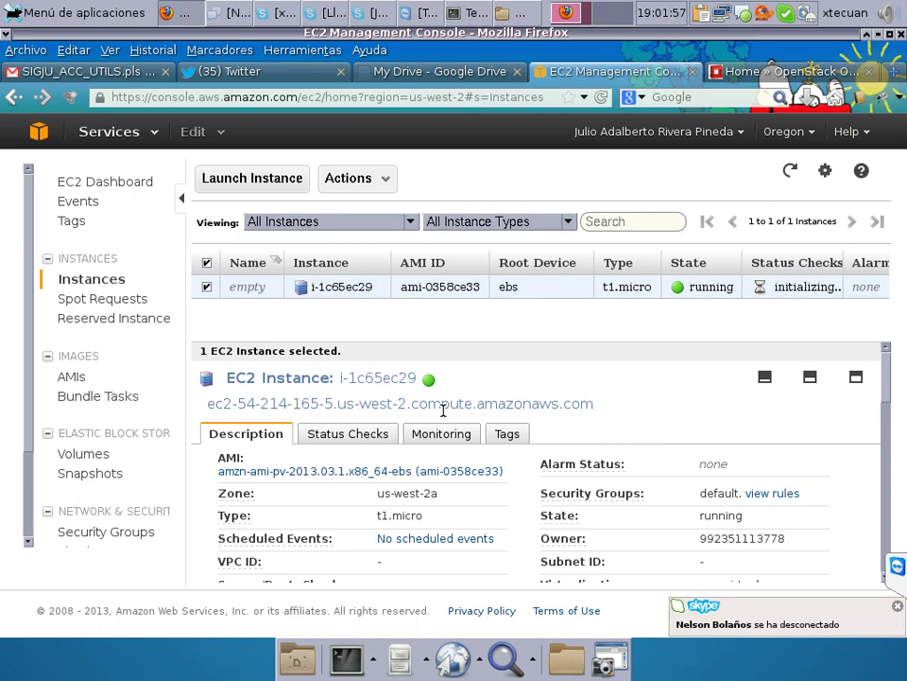
{"action": "left_click", "coordinate": [367, 435]}
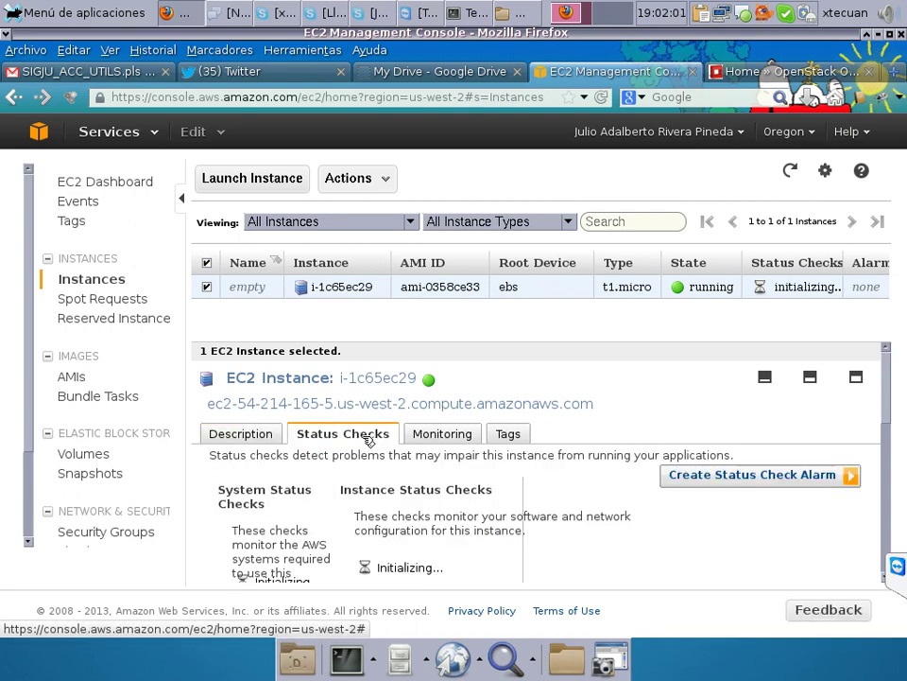
{"action": "left_click", "coordinate": [459, 437]}
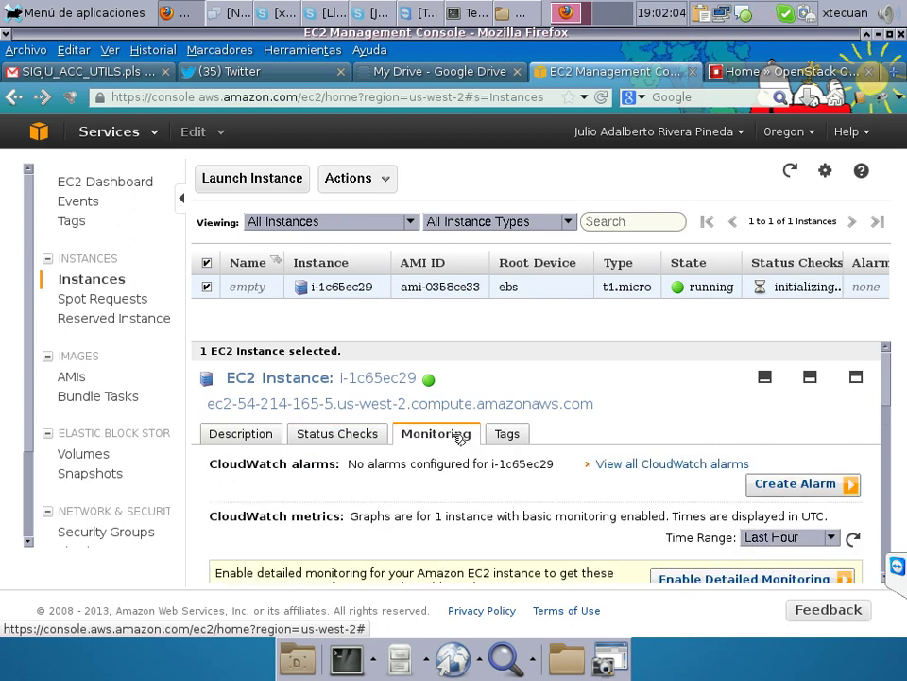
{"action": "left_click", "coordinate": [519, 439]}
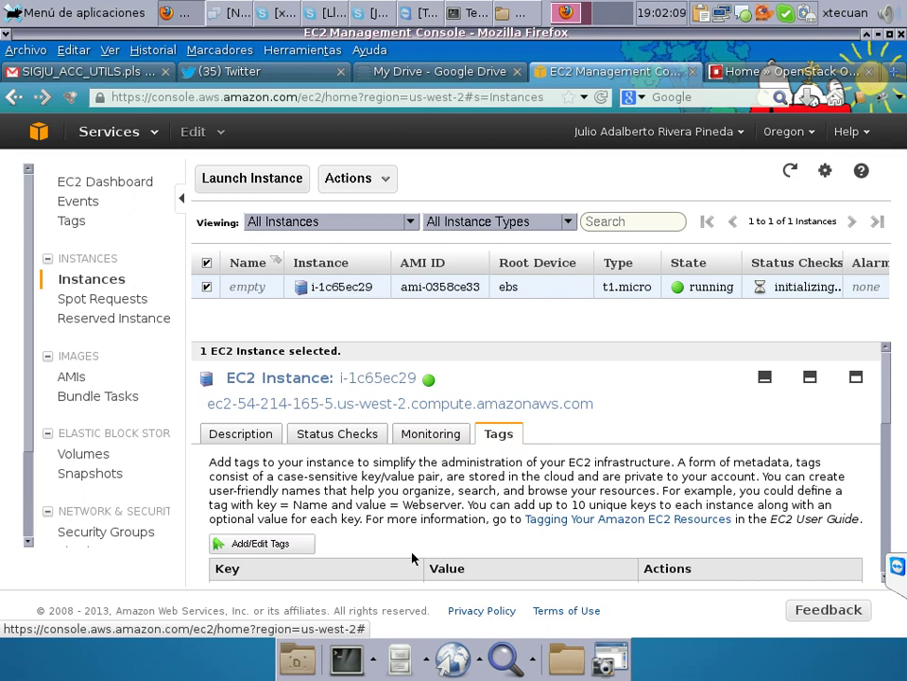
{"action": "left_click", "coordinate": [280, 433]}
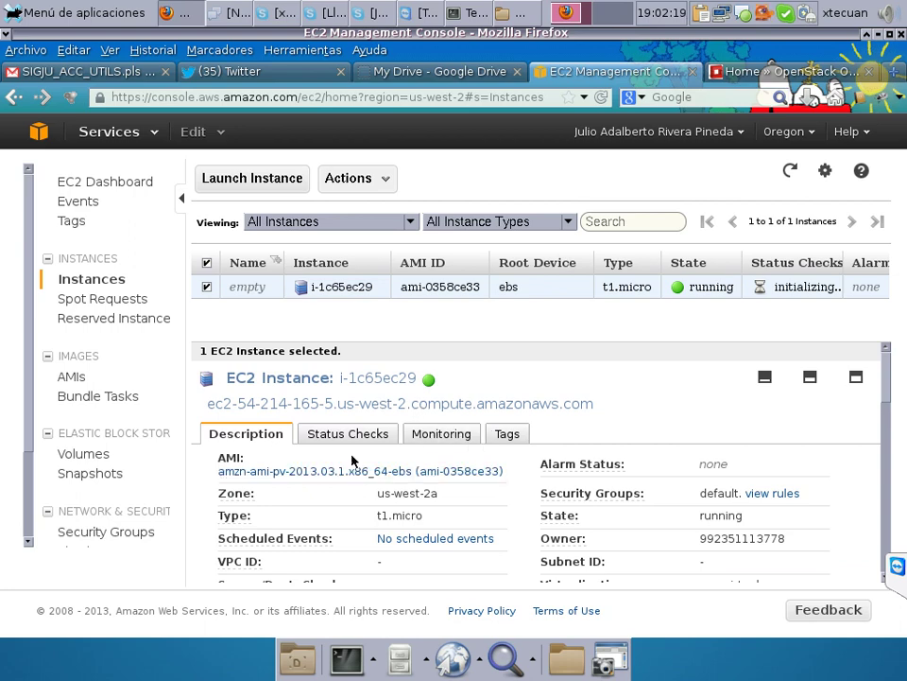
Open the Connect dialog for the instance and expand the standalone SSH client instructions.
{"action": "right_click", "coordinate": [336, 291]}
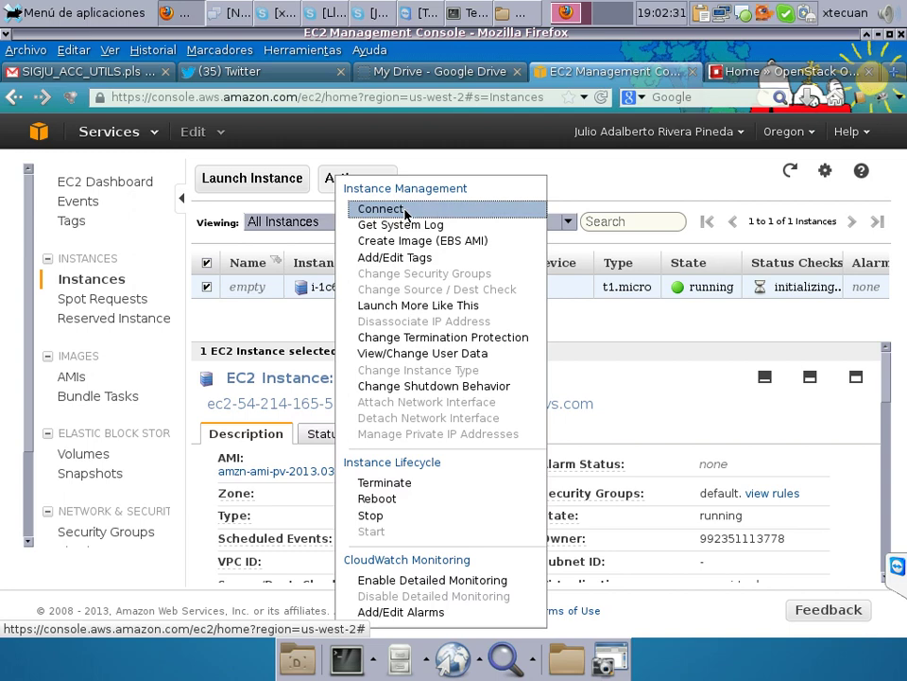
{"action": "left_click", "coordinate": [400, 225]}
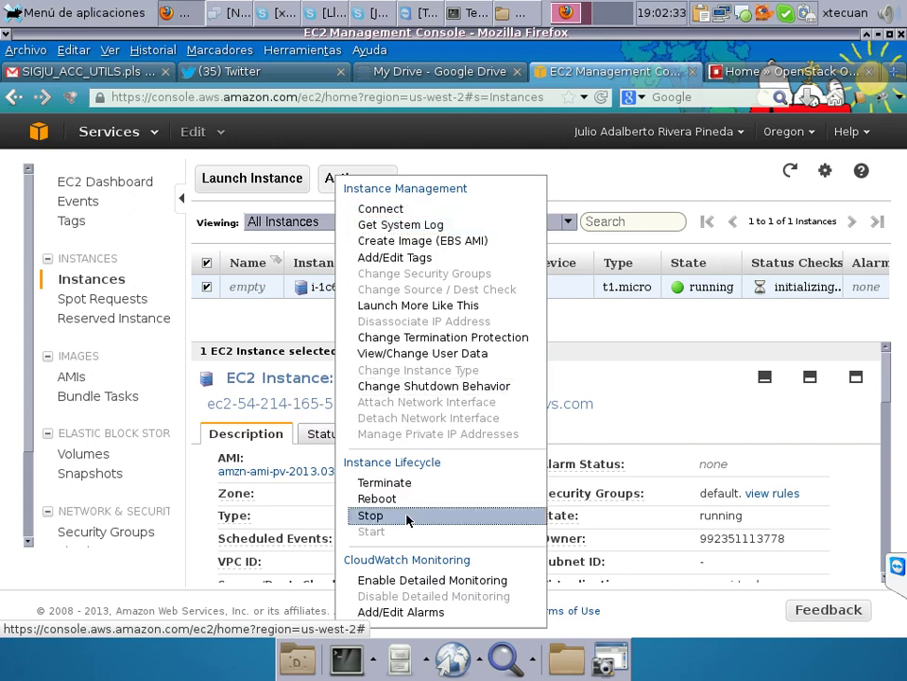
{"action": "left_click", "coordinate": [396, 212]}
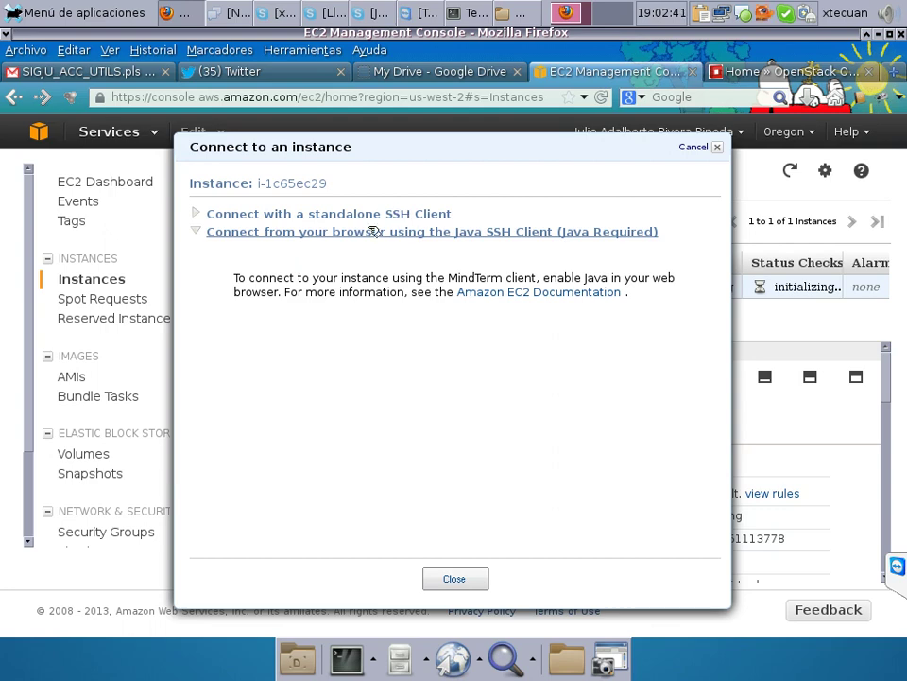
{"action": "left_click", "coordinate": [200, 214]}
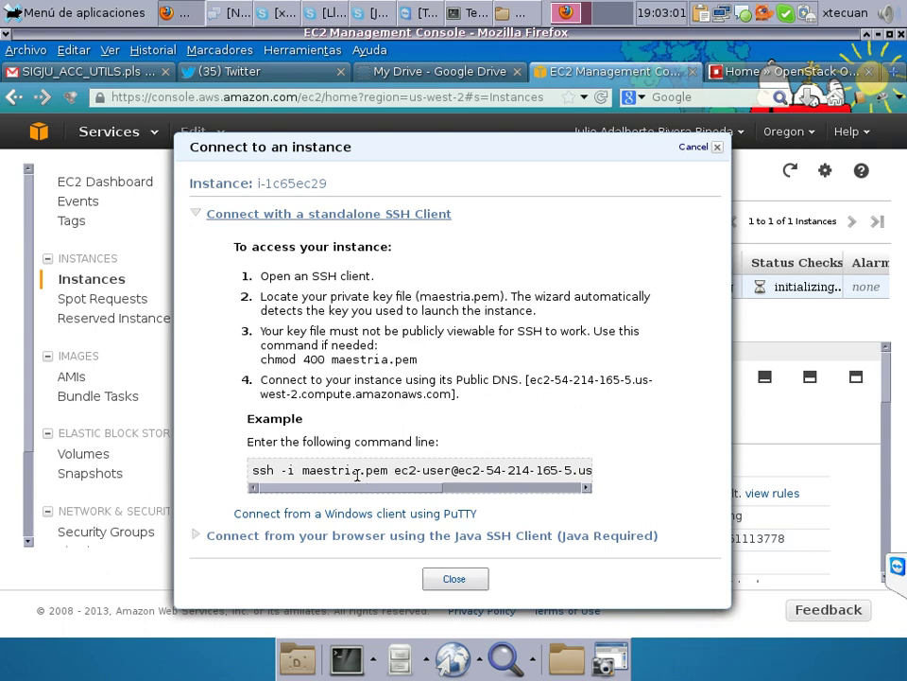
Look at the Java SSH option, return to standalone SSH, and open the PuTTY guide.
{"action": "left_click", "coordinate": [527, 488]}
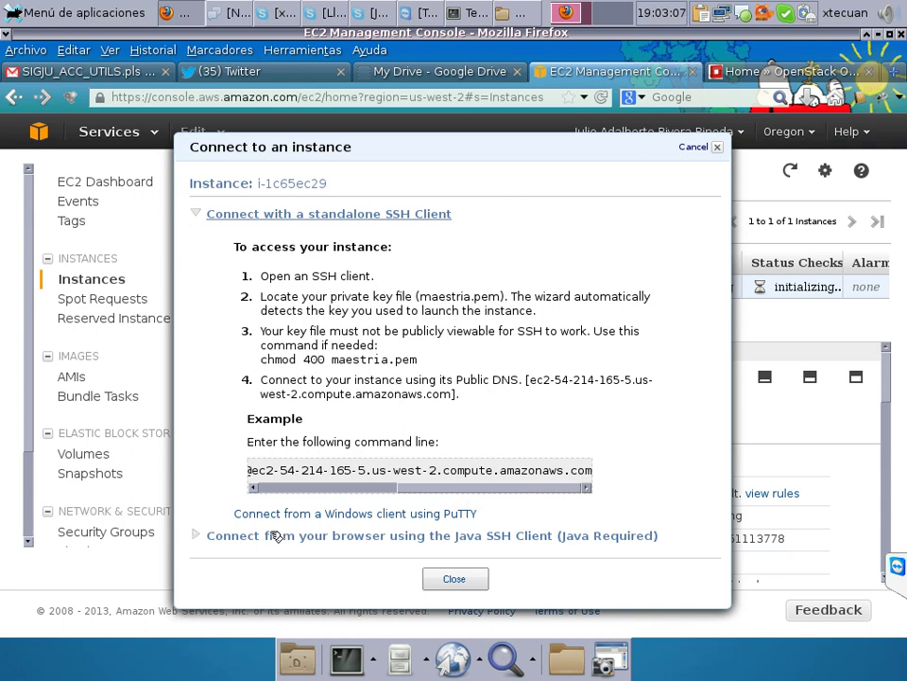
{"action": "left_click", "coordinate": [197, 535]}
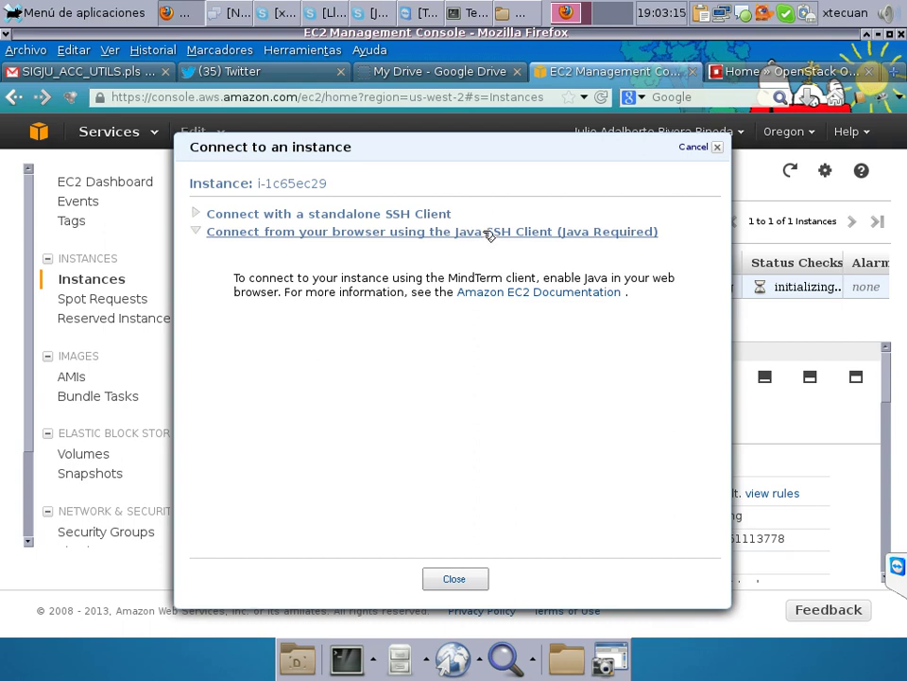
{"action": "left_click", "coordinate": [202, 216]}
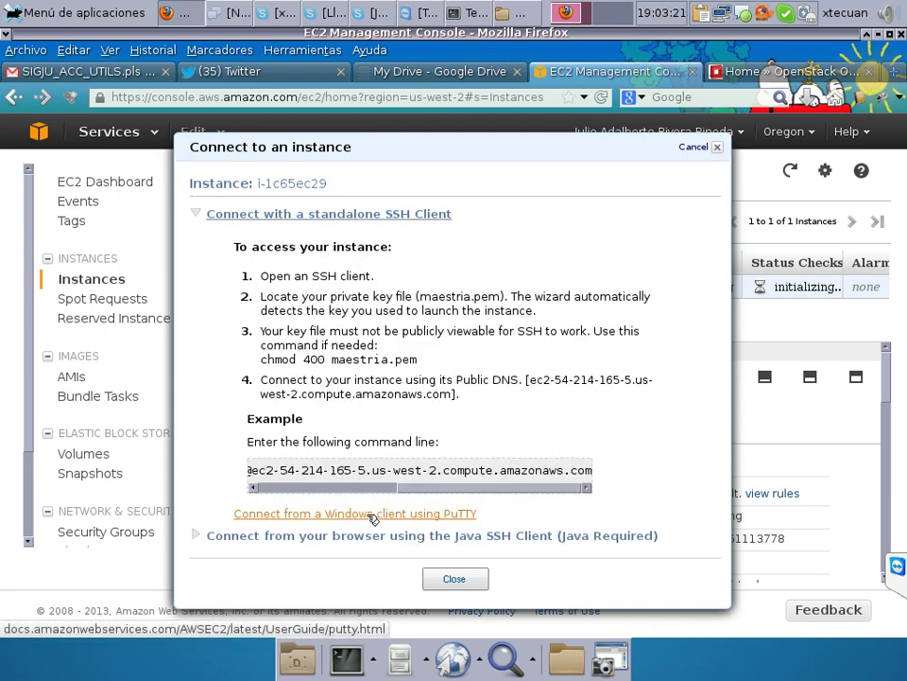
{"action": "left_click", "coordinate": [458, 515]}
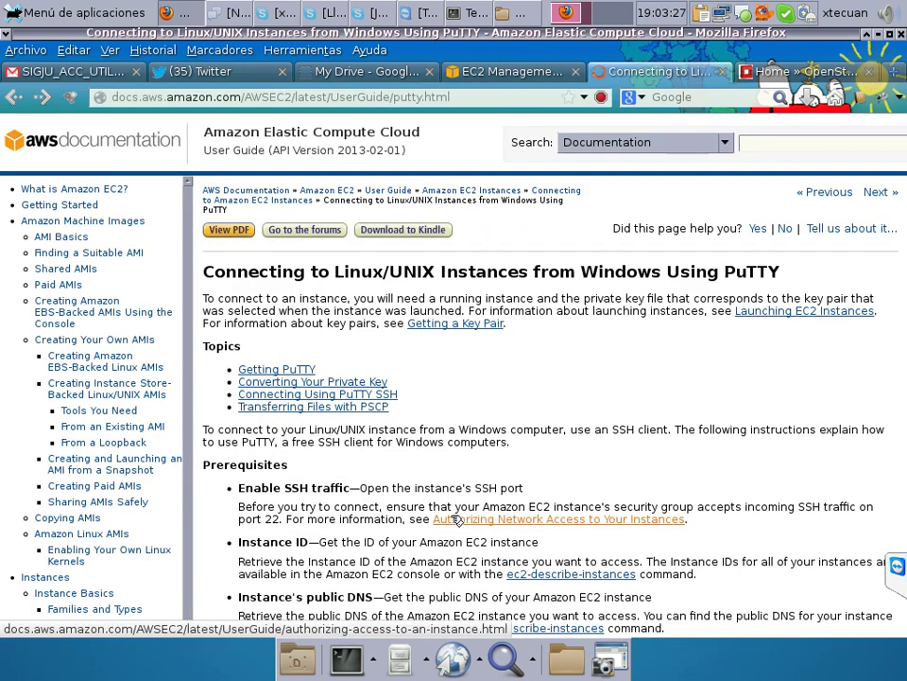
Switch back to the EC2 Management Console tab with the Connect dialog.
{"action": "left_click", "coordinate": [491, 75]}
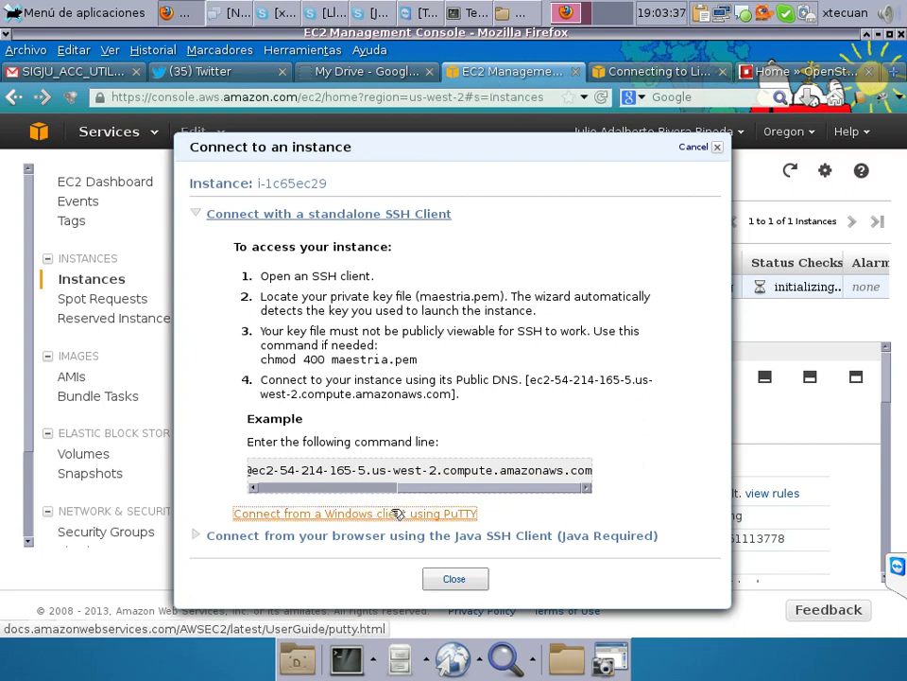
Expand and collapse the Java SSH Client section, revisit standalone SSH, then close the dialog.
{"action": "left_click", "coordinate": [200, 536]}
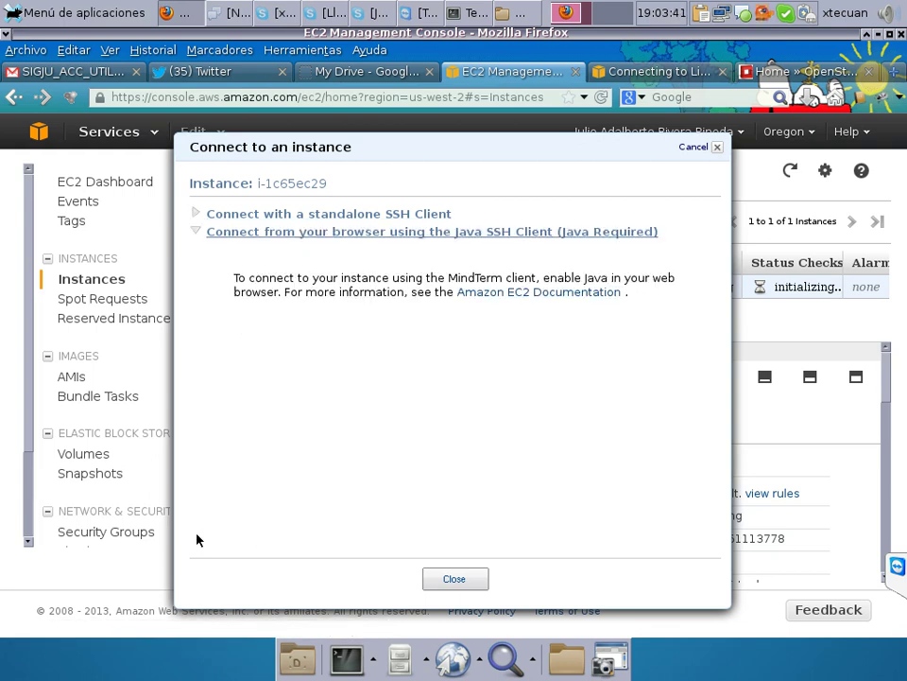
{"action": "left_click", "coordinate": [534, 237]}
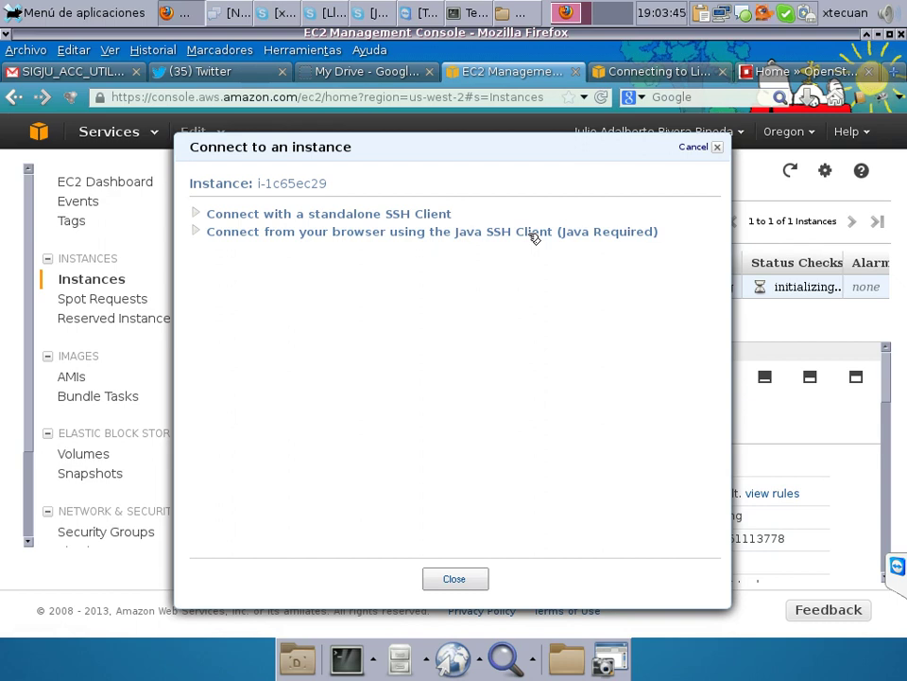
{"action": "left_click", "coordinate": [534, 236]}
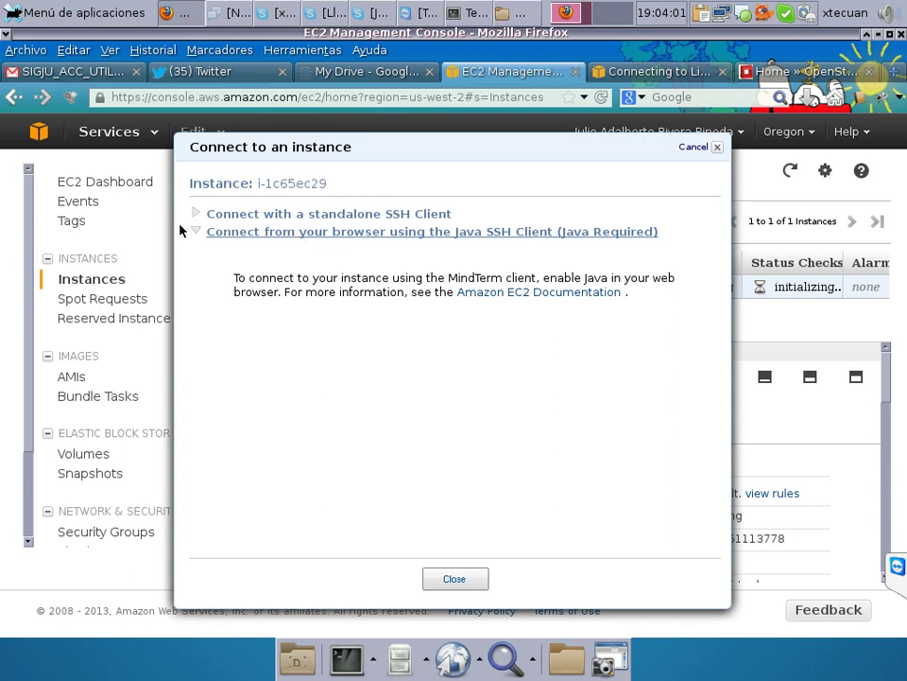
{"action": "double_click", "coordinate": [240, 240]}
{"action": "left_click", "coordinate": [202, 214]}
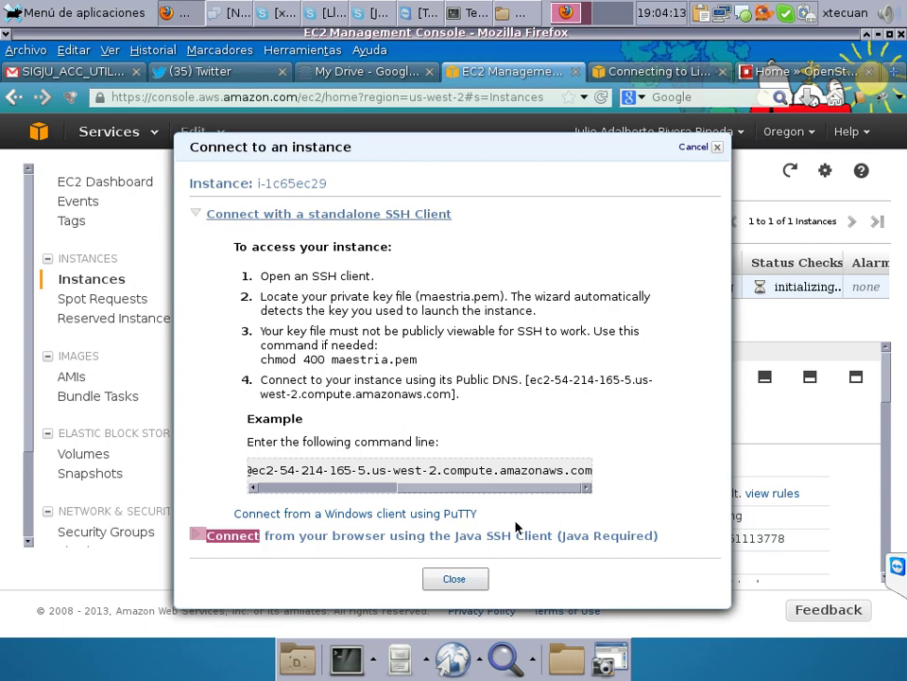
{"action": "left_click", "coordinate": [472, 581]}
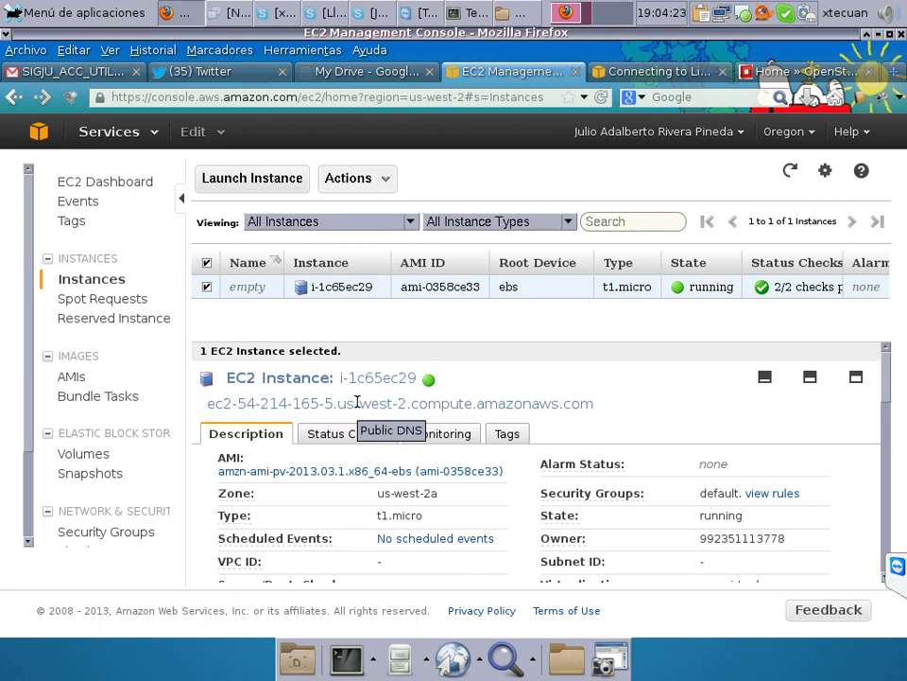
Reopen Connect from the instance's actions and open the Amazon EC2 Documentation link.
{"action": "right_click", "coordinate": [346, 287]}
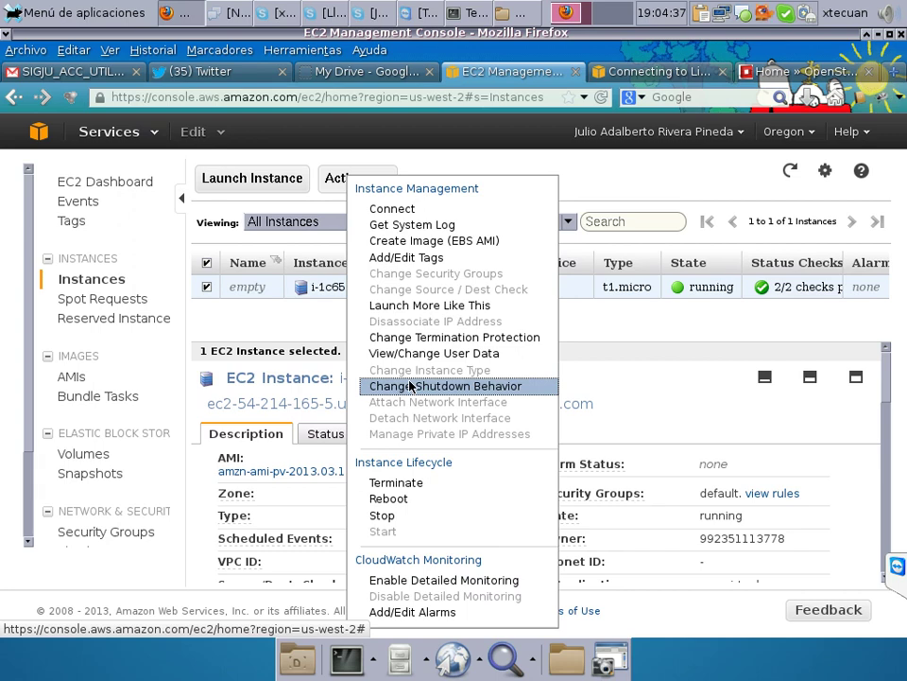
{"action": "left_click", "coordinate": [410, 212]}
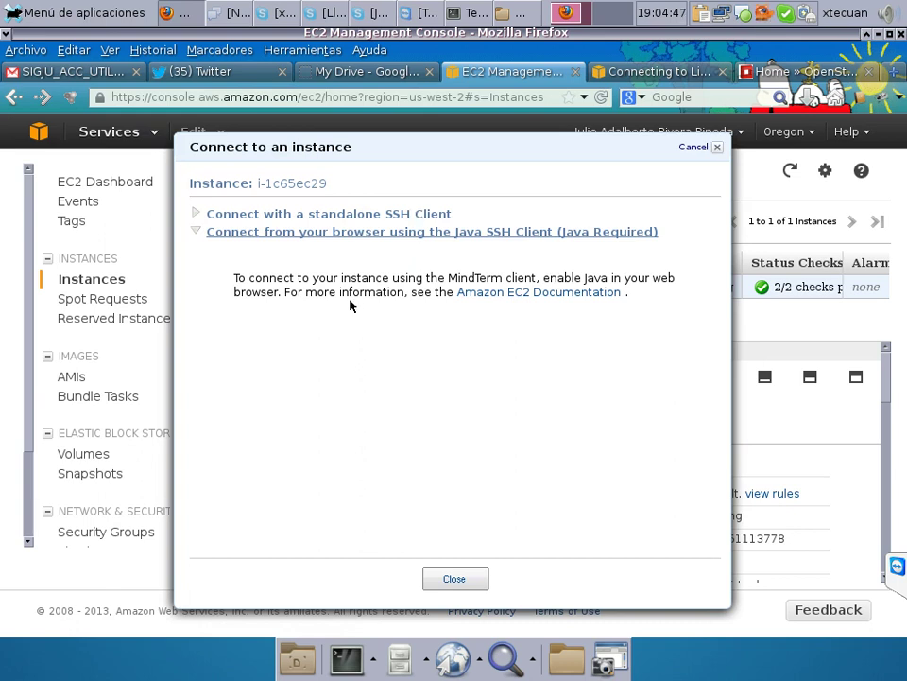
{"action": "left_click", "coordinate": [585, 294]}
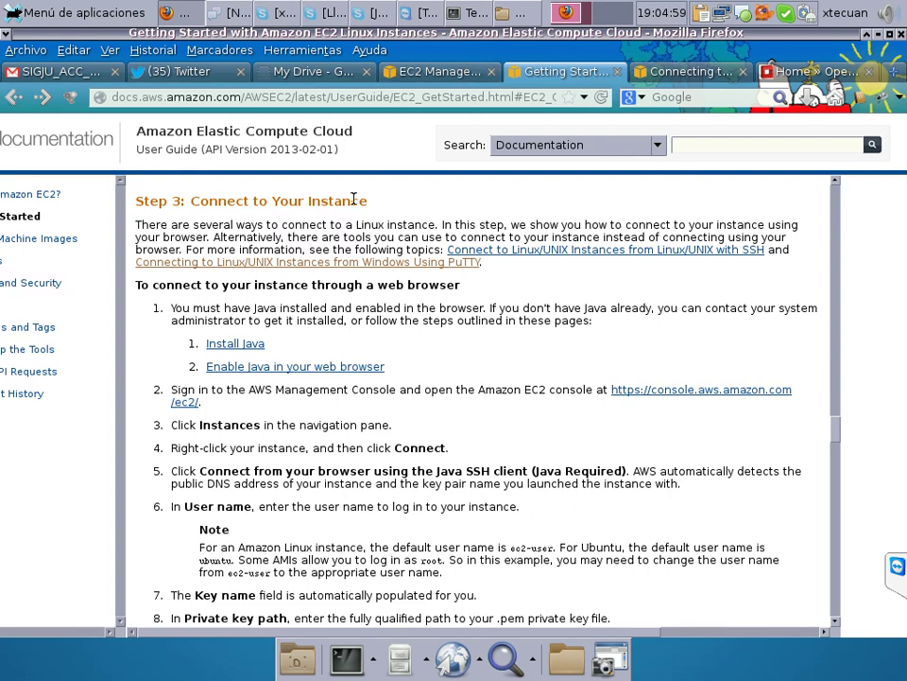
Open and read the 'Enable Java in your web browser' help page.
{"action": "left_click", "coordinate": [354, 370]}
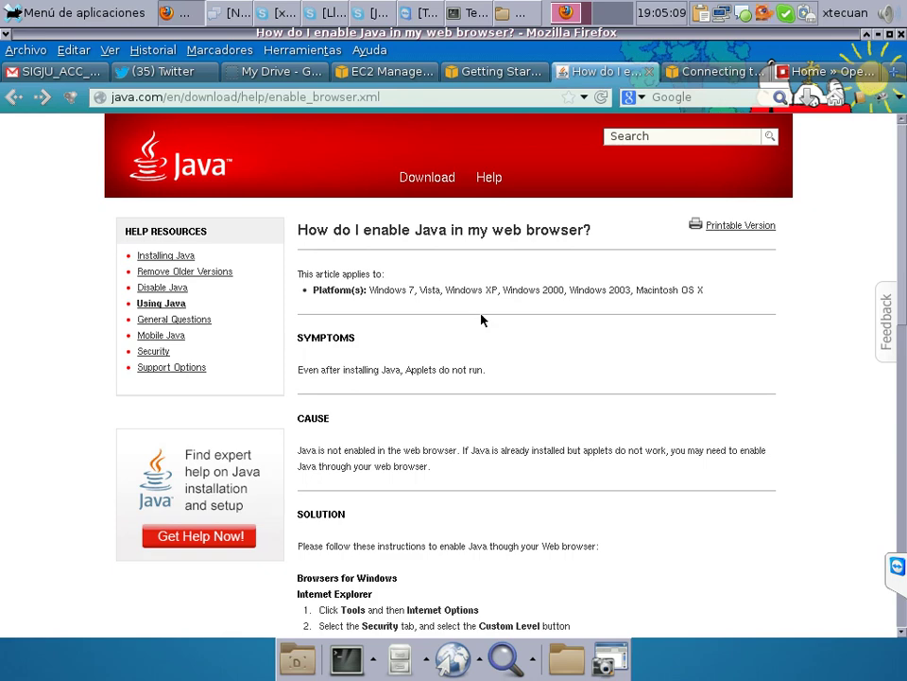
{"action": "scroll", "coordinate": [482, 316], "scroll_direction": "down", "scroll_amount": 1}
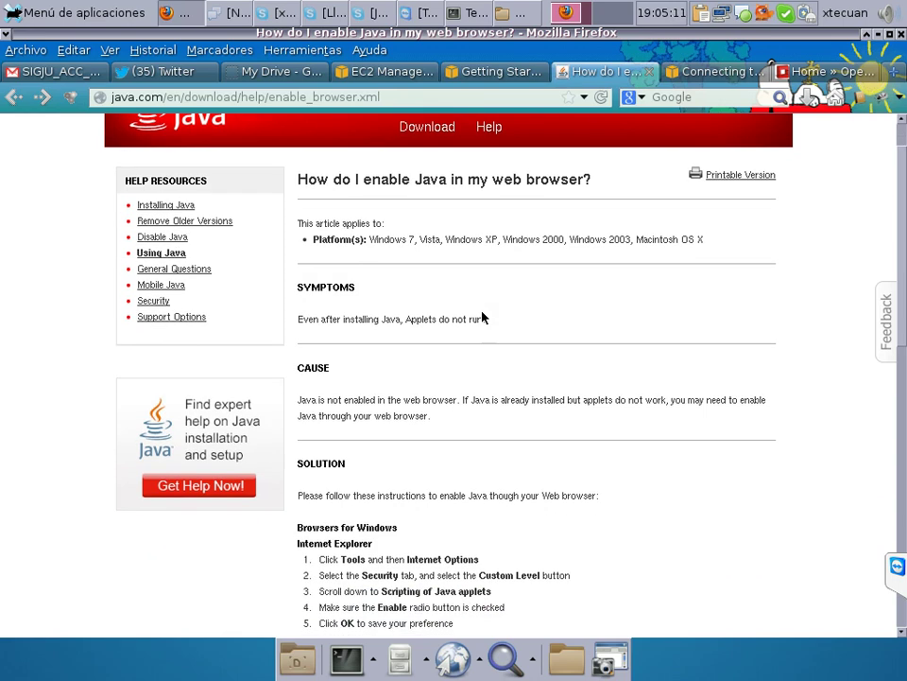
{"action": "scroll", "coordinate": [482, 317], "scroll_direction": "down", "scroll_amount": 4}
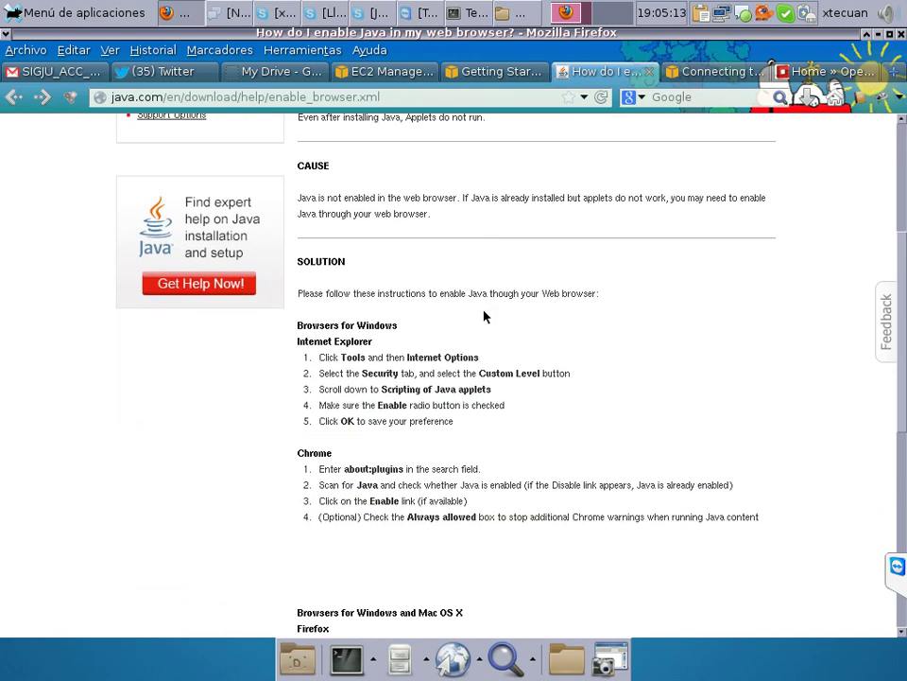
Open console.aws.amazon.com/ec2 from the guide, close the Java help tab, and switch to the console.
{"action": "left_click", "coordinate": [485, 71]}
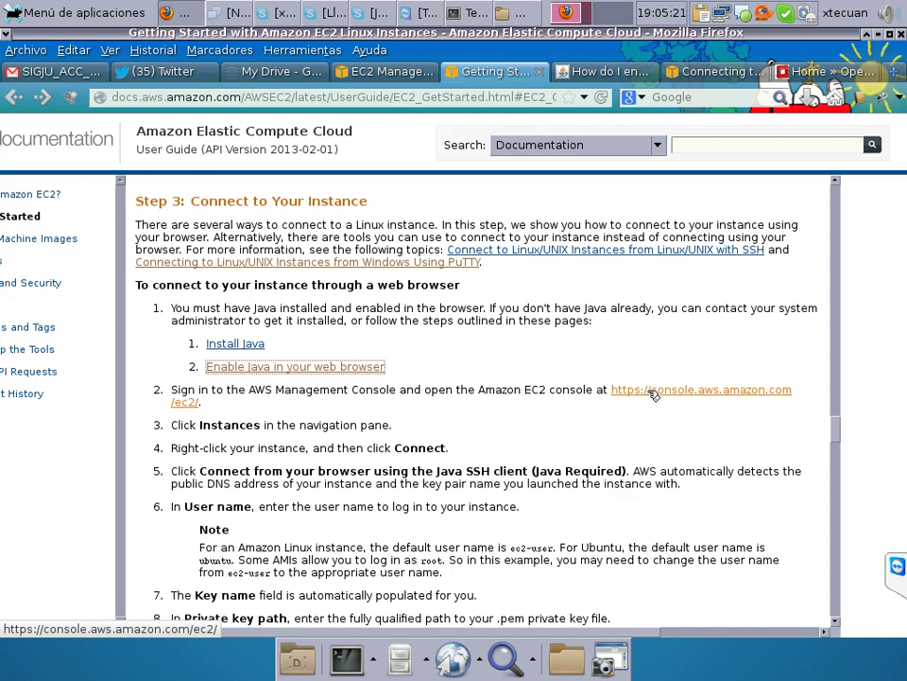
{"action": "left_click", "coordinate": [626, 395]}
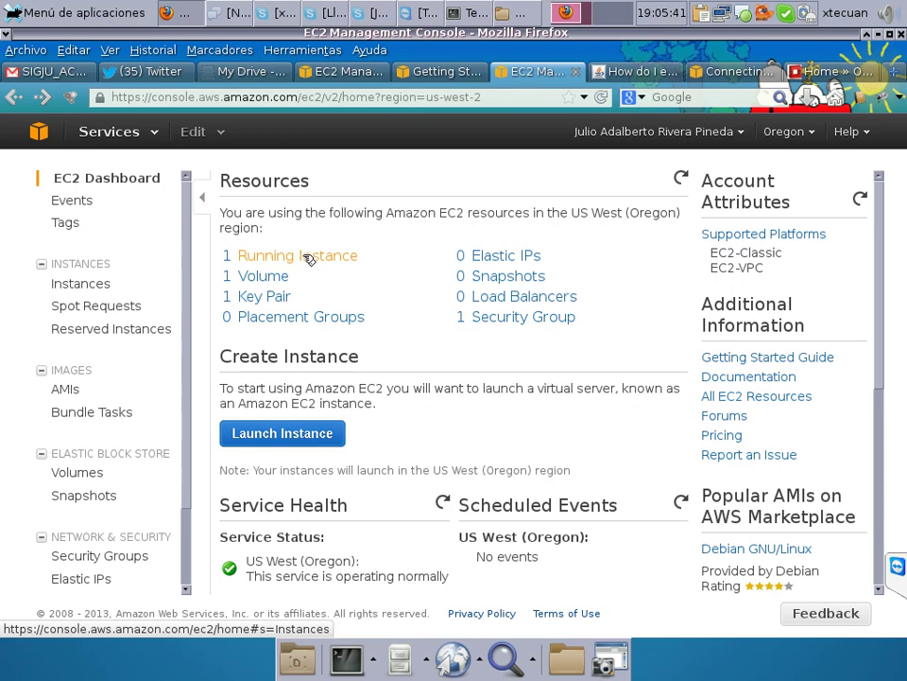
{"action": "left_click", "coordinate": [639, 71]}
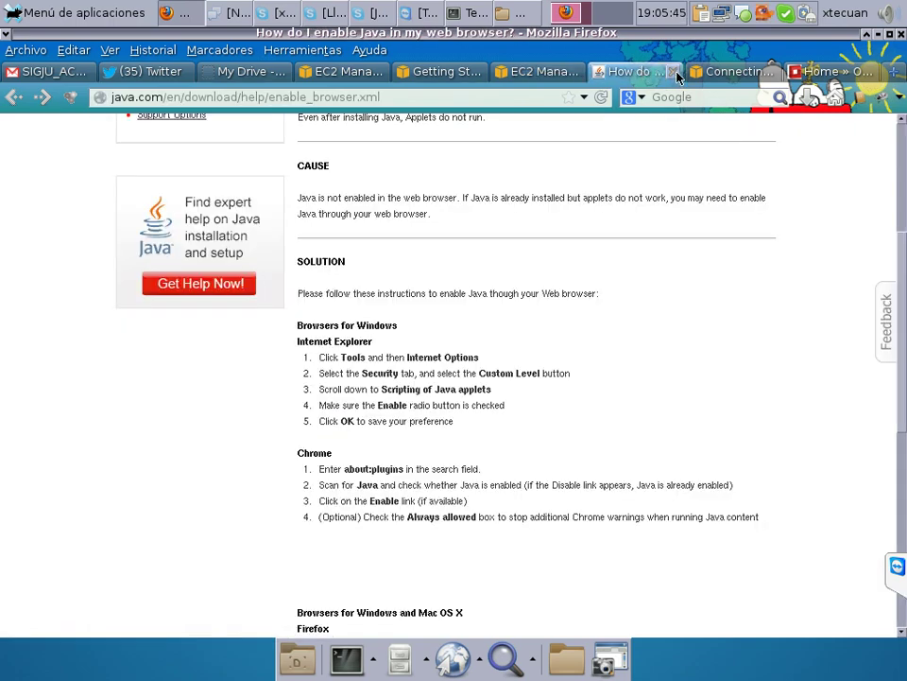
{"action": "left_click", "coordinate": [673, 72]}
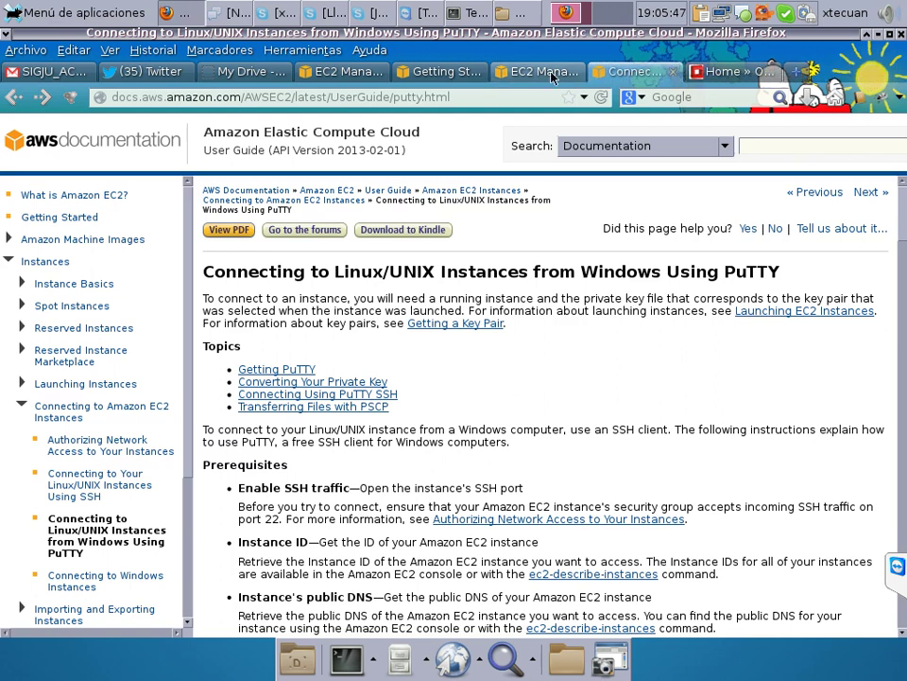
{"action": "left_click", "coordinate": [553, 76]}
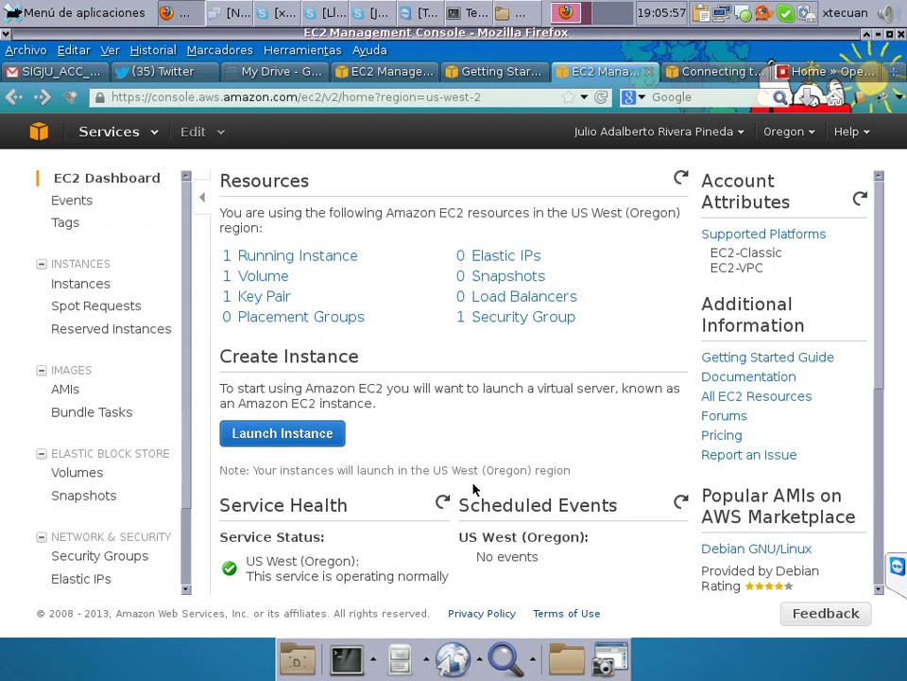
List the 1 Running Instance from the dashboard, then open Firefox's Herramientas menu.
{"action": "left_click", "coordinate": [318, 258]}
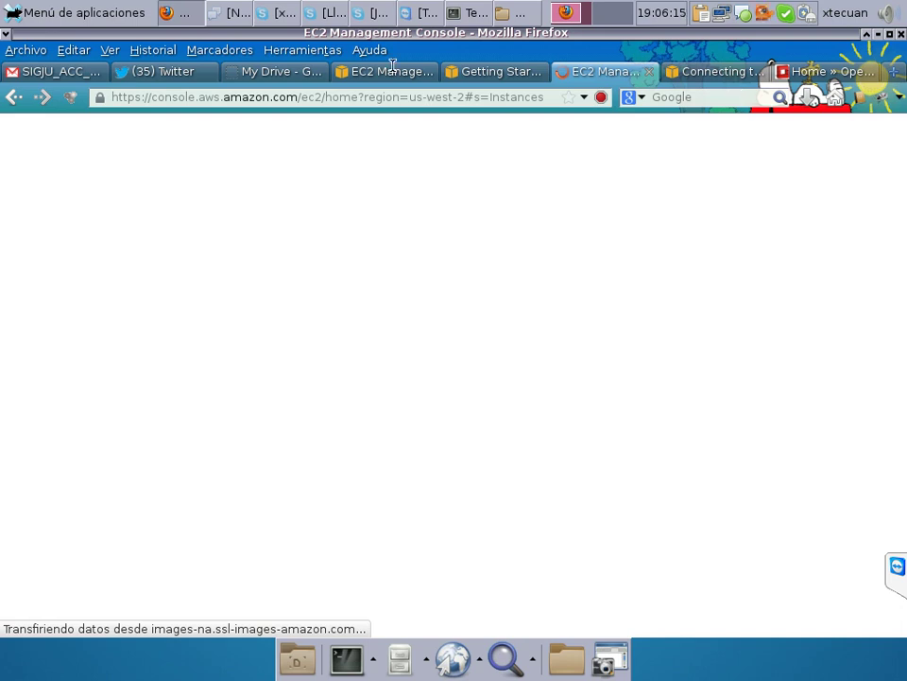
{"action": "left_click", "coordinate": [332, 54]}
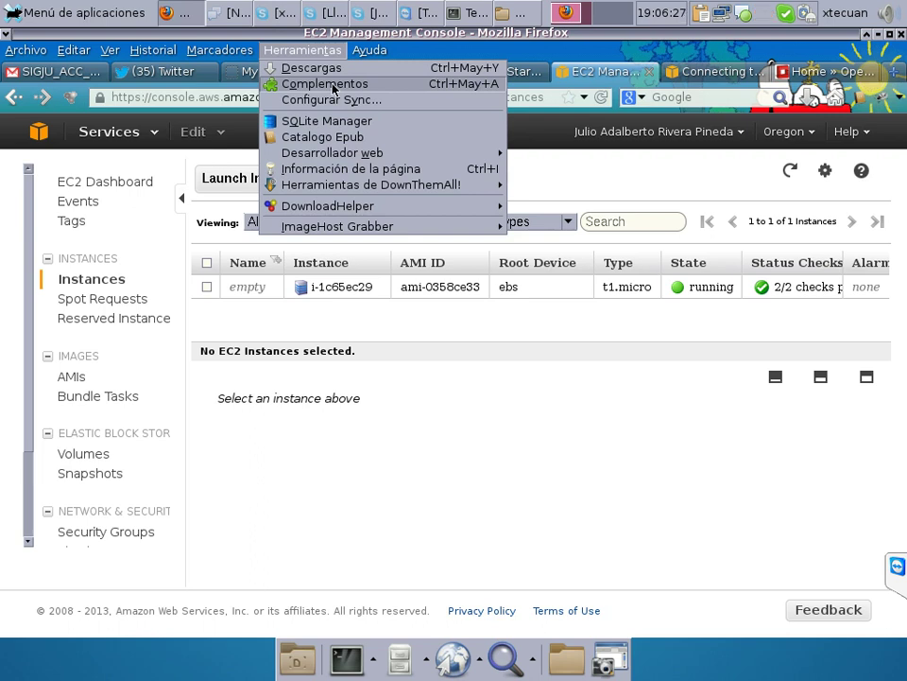
View IcedTea-Web Plugin 1.4 details under Complementos > Plugins, then switch to the OpenStack tab.
{"action": "left_click", "coordinate": [333, 86]}
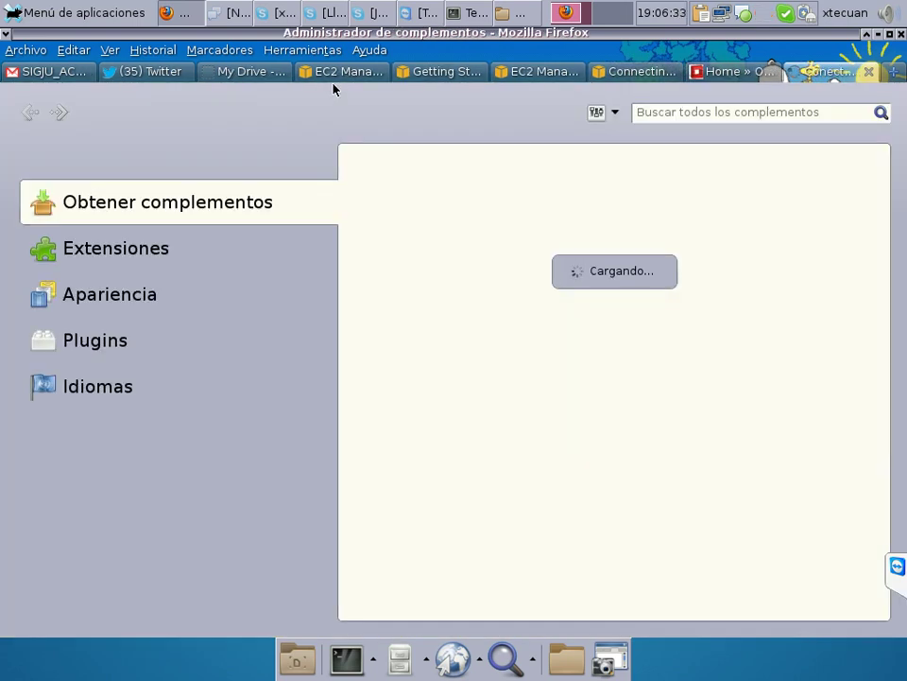
{"action": "left_click", "coordinate": [105, 340]}
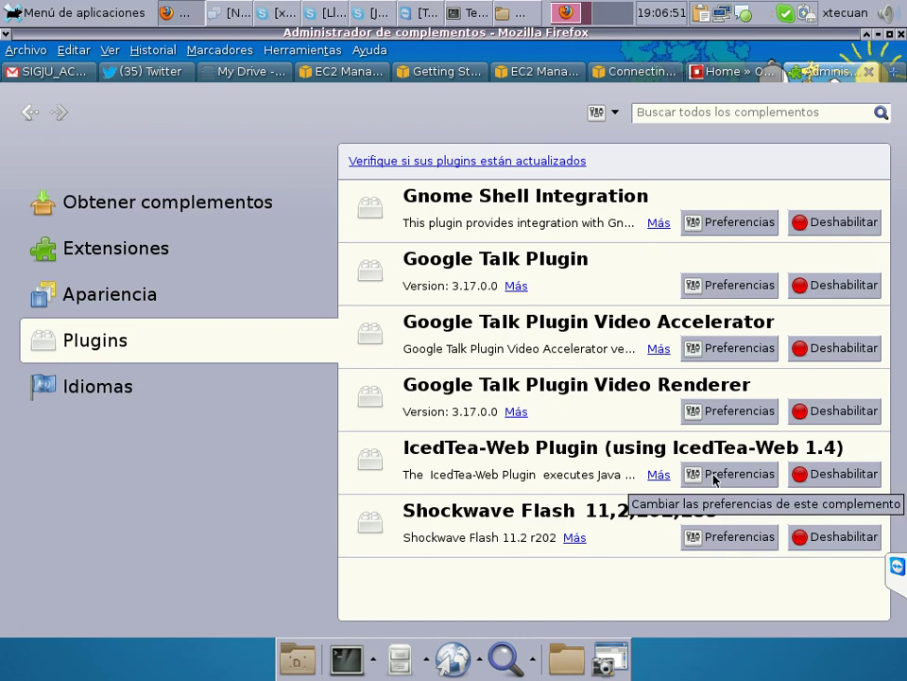
{"action": "left_click", "coordinate": [661, 473]}
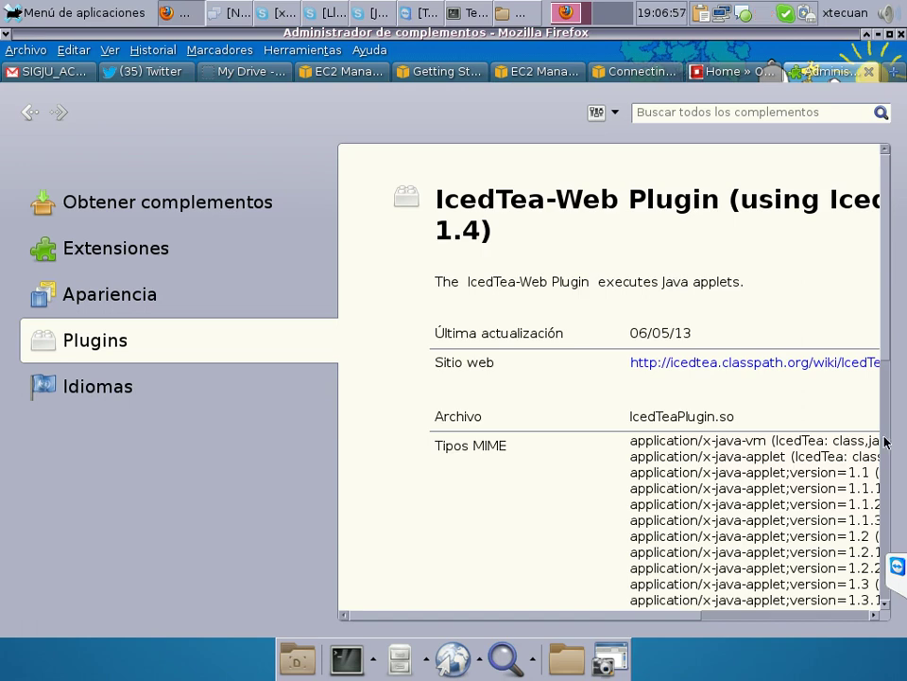
{"action": "left_click", "coordinate": [885, 437]}
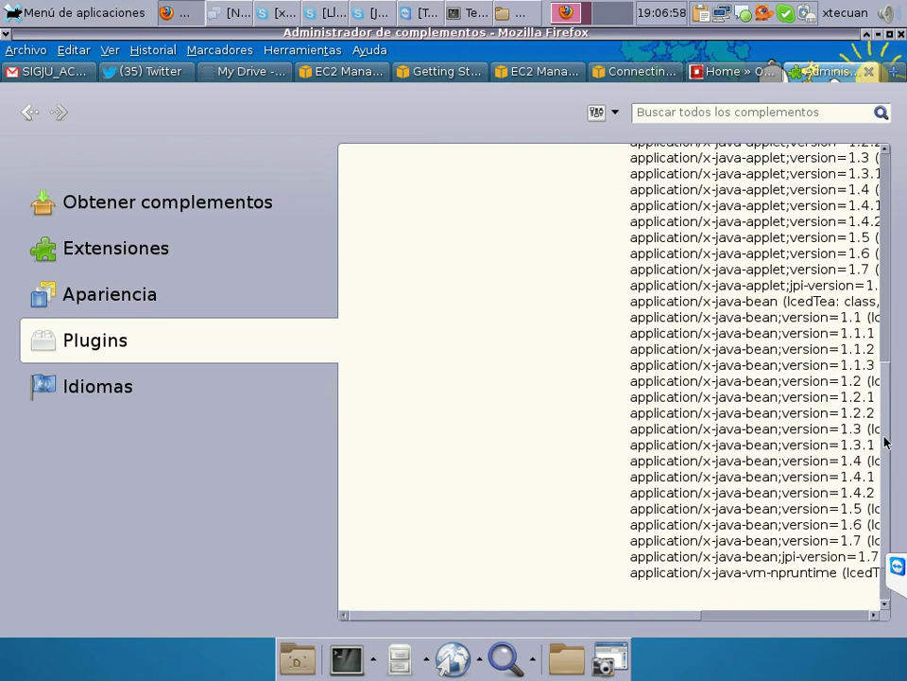
{"action": "left_click", "coordinate": [739, 76]}
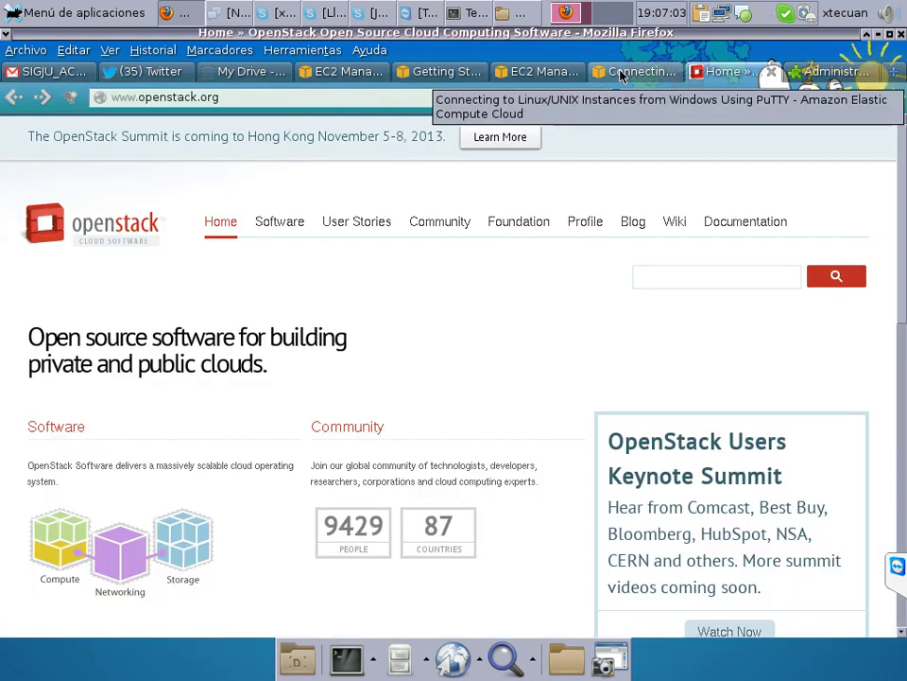
Open the Connect dialog for the running instance and expand the Java SSH Client option.
{"action": "left_click", "coordinate": [540, 72]}
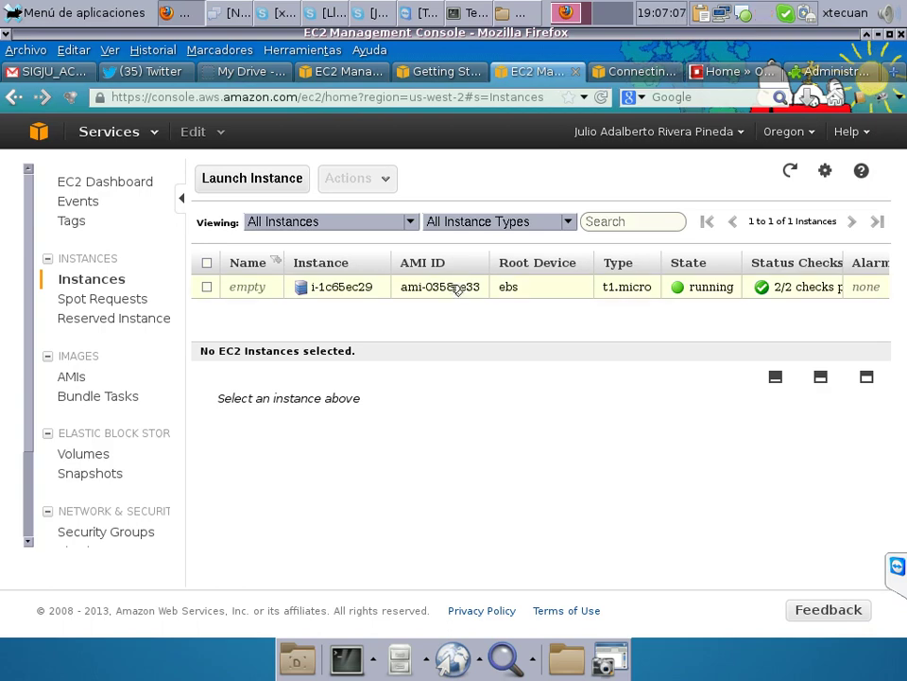
{"action": "right_click", "coordinate": [368, 293]}
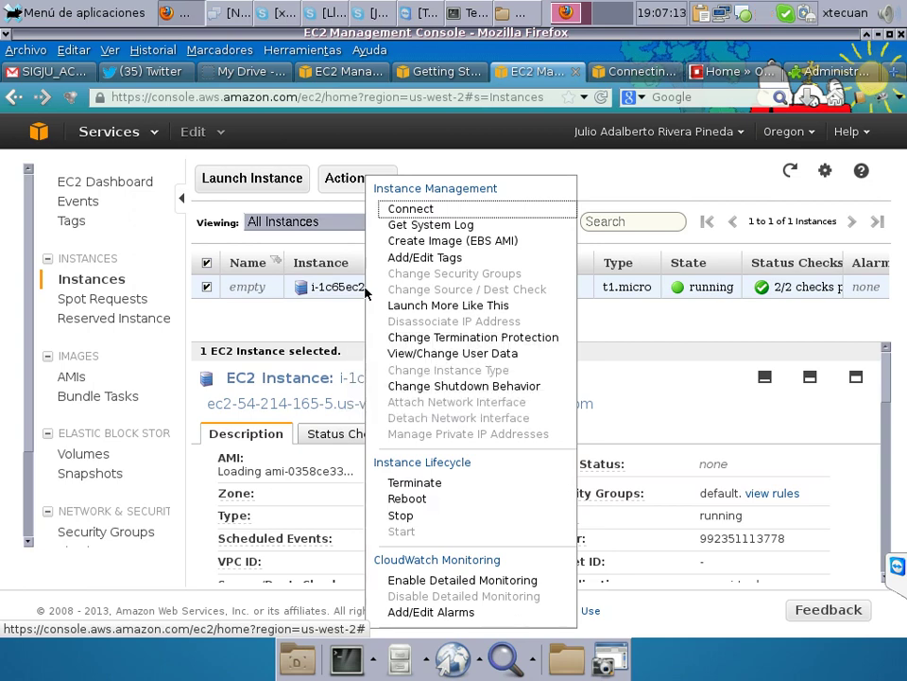
{"action": "left_click", "coordinate": [439, 216]}
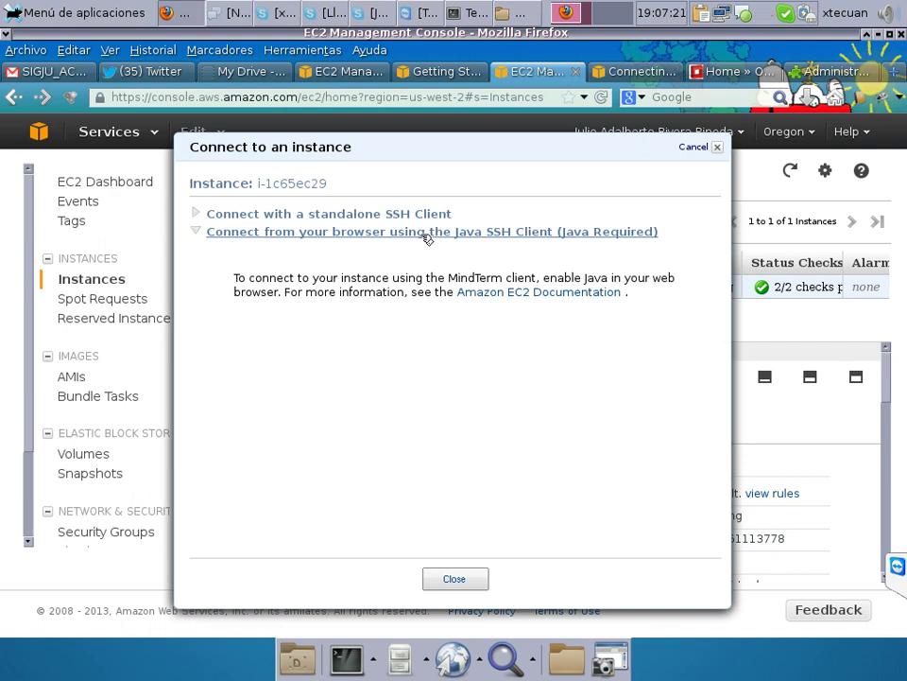
{"action": "left_click", "coordinate": [428, 232]}
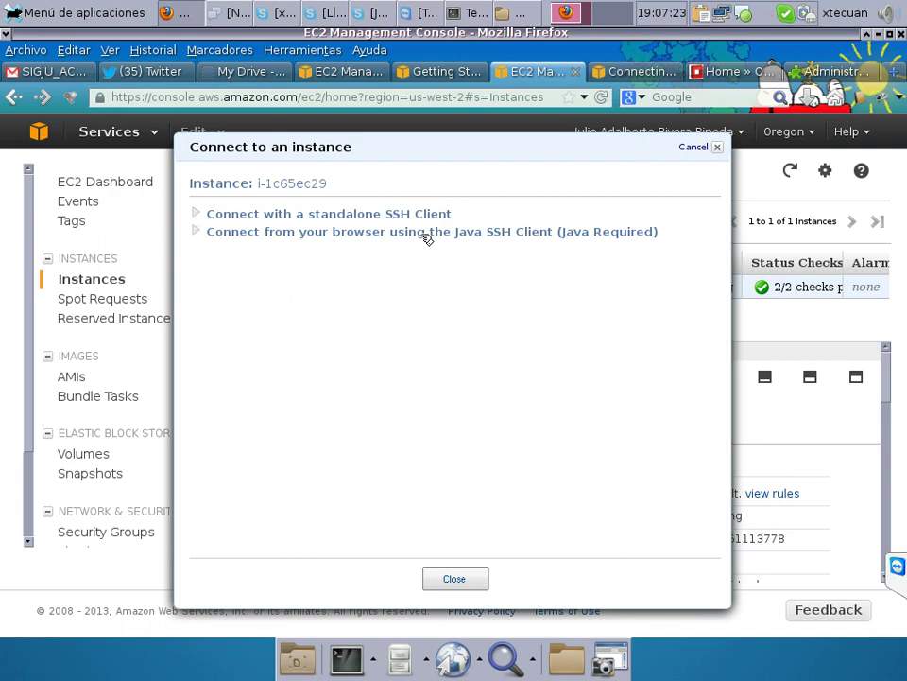
{"action": "left_click", "coordinate": [427, 236]}
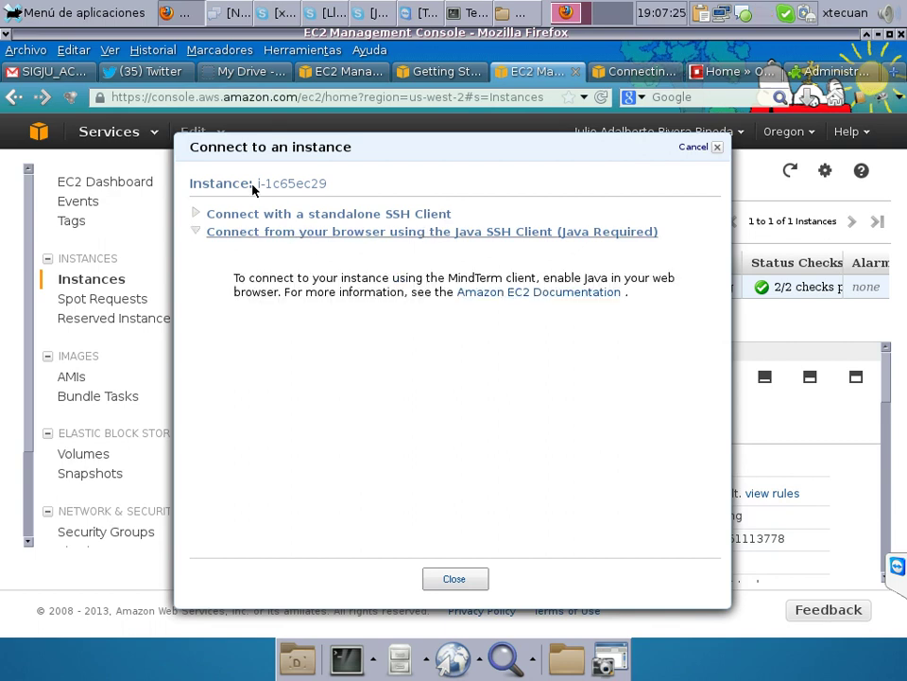
Launch Chromium, open the Amazon EC2 Documentation on connecting, then switch to Chromium.
{"action": "left_click", "coordinate": [23, 13]}
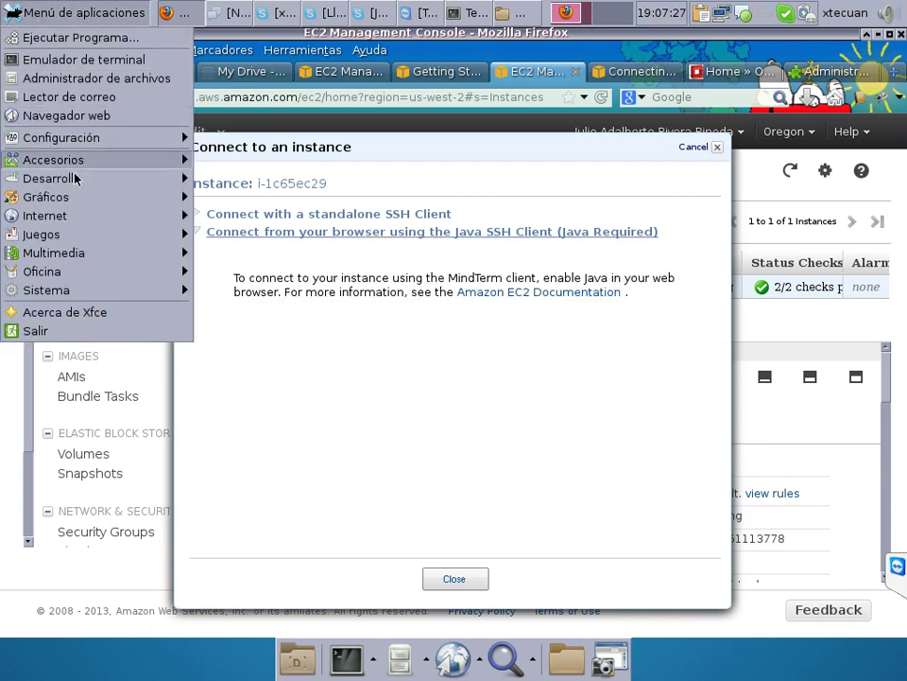
{"action": "left_click", "coordinate": [304, 236]}
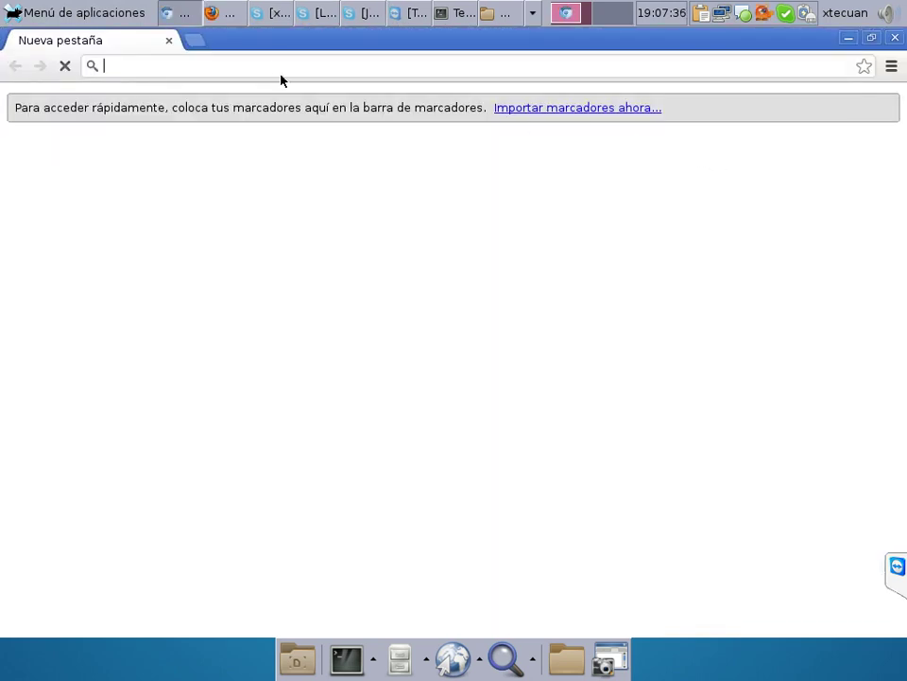
{"action": "left_click", "coordinate": [232, 14]}
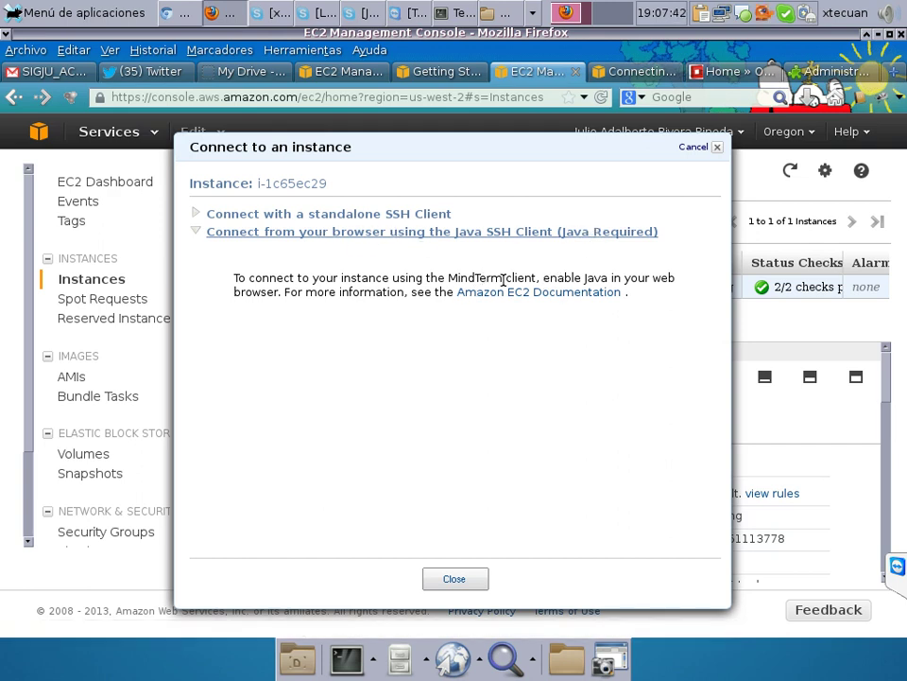
{"action": "left_click", "coordinate": [585, 293]}
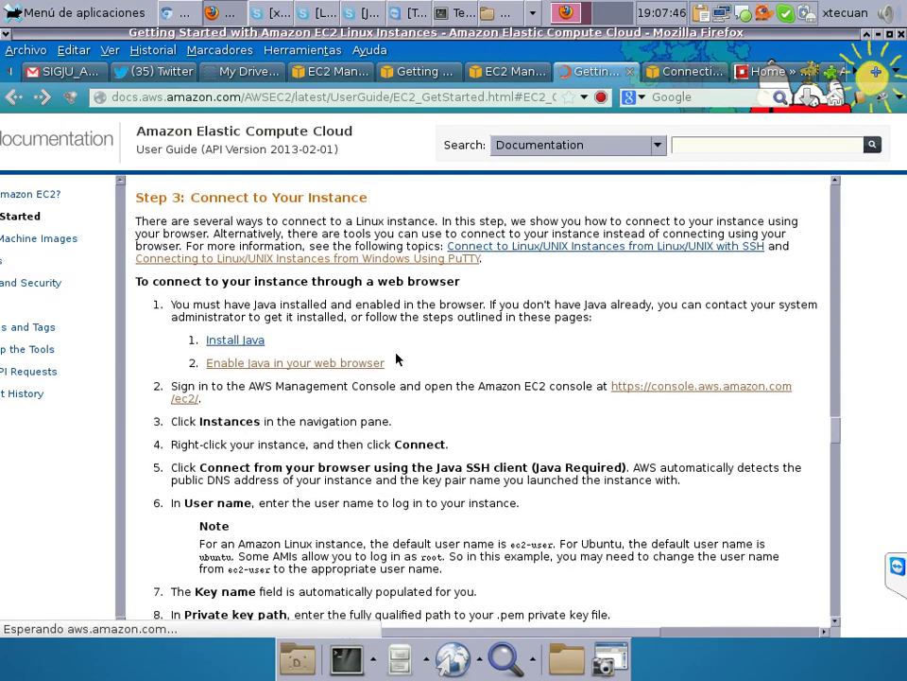
{"action": "scroll", "coordinate": [395, 356], "scroll_direction": "down", "scroll_amount": 3}
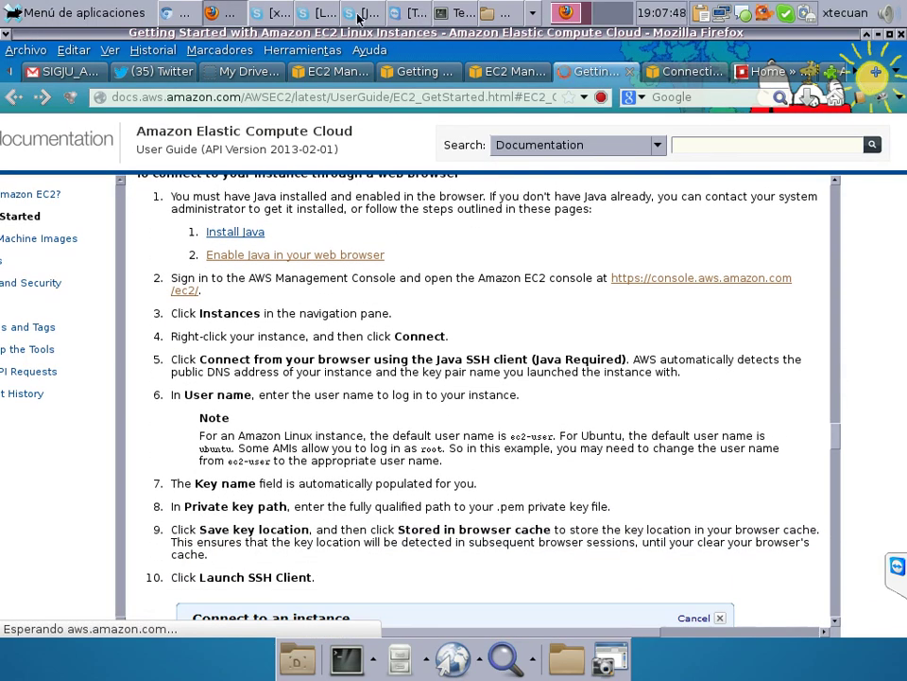
{"action": "left_click", "coordinate": [197, 15]}
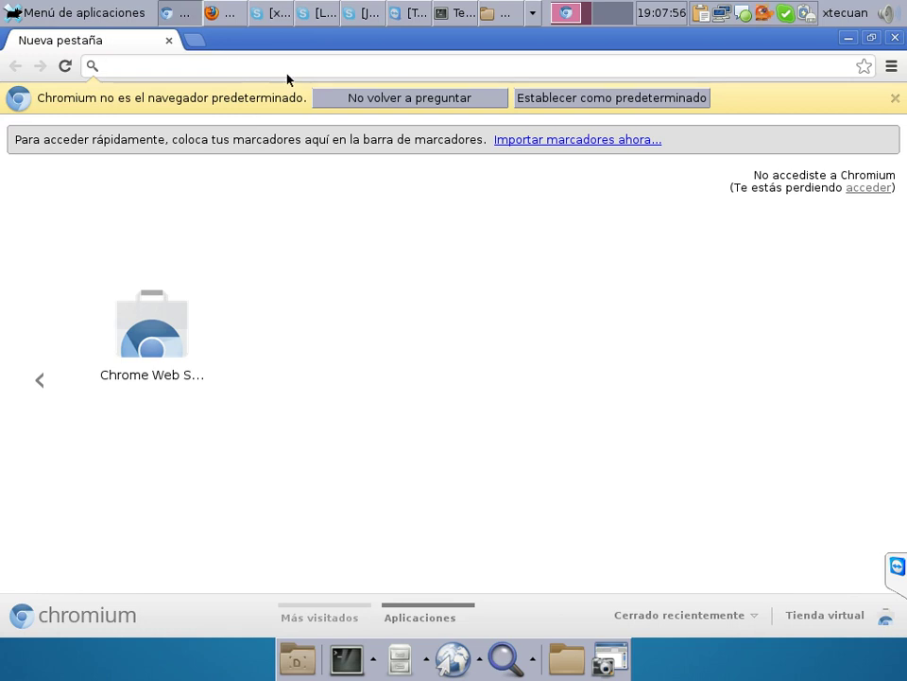
Load aws.amazon.com and follow the AWS Management Console link to its sign-in page.
{"action": "type", "text": "aw"}
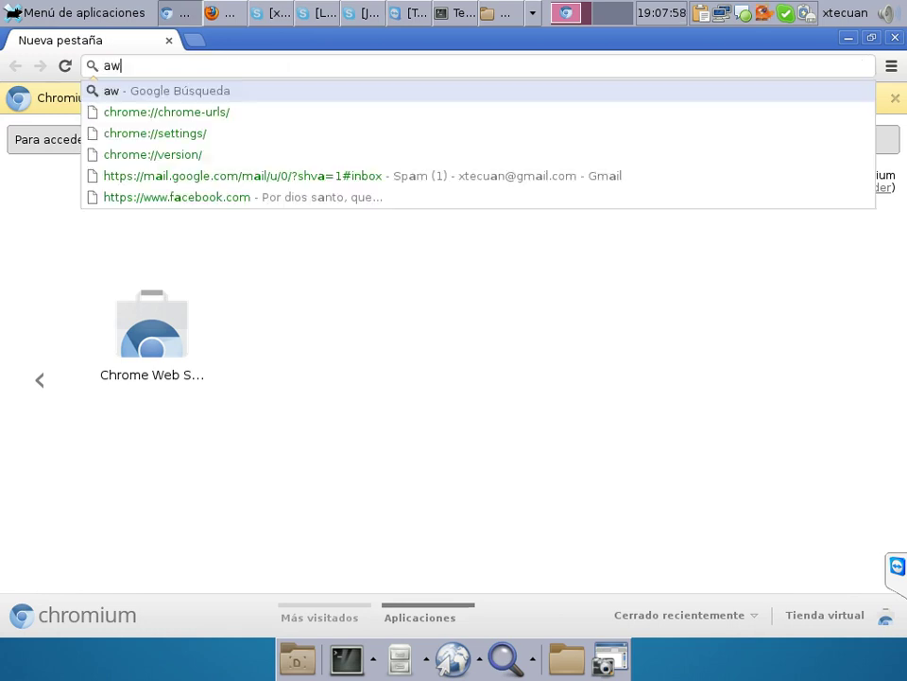
{"action": "type", "text": "s.amazon.com"}
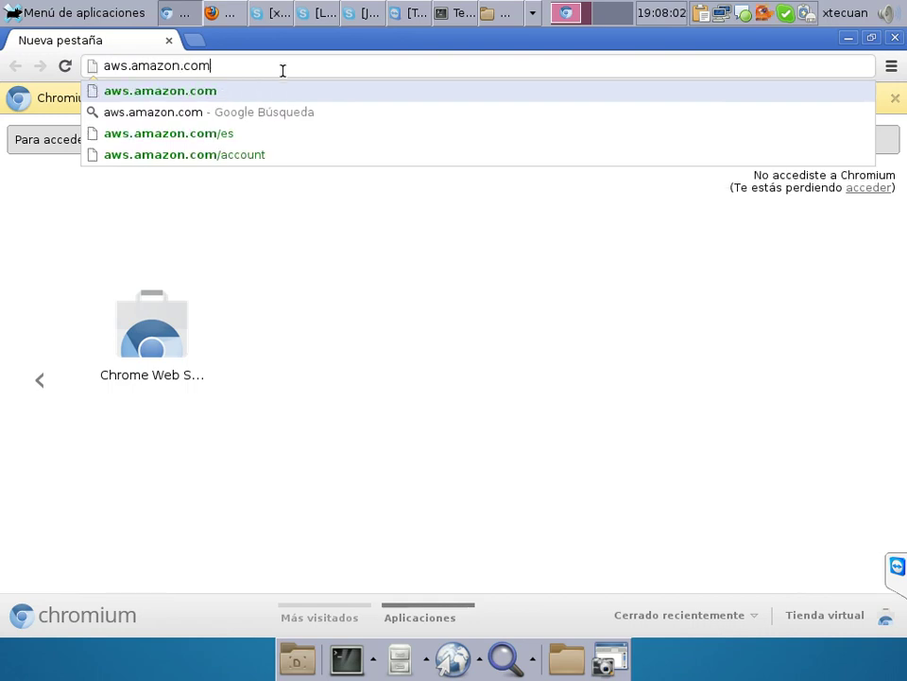
{"action": "key", "text": "Return"}
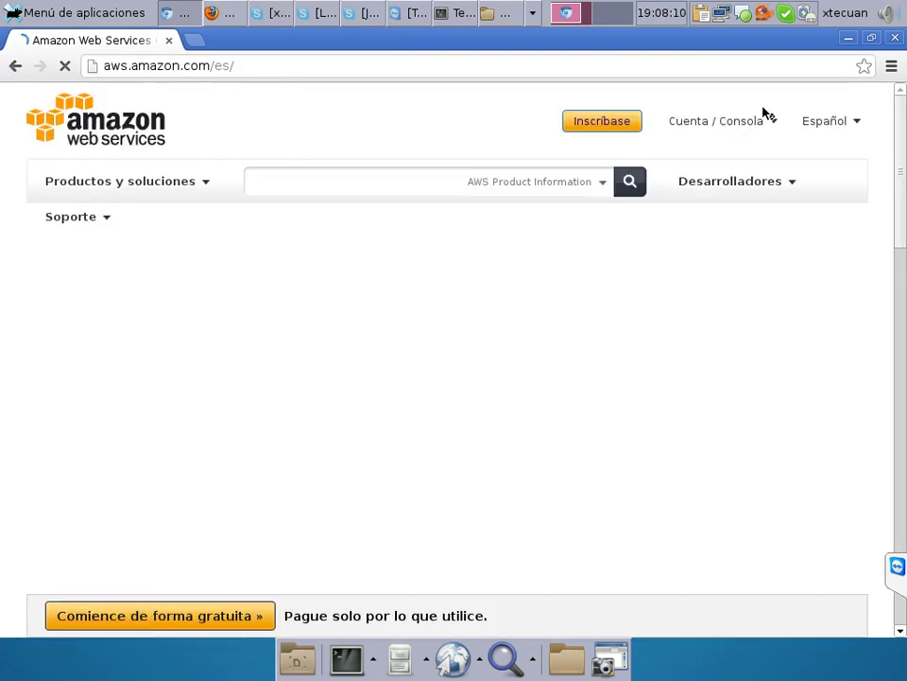
{"action": "mouse_move", "coordinate": [737, 124]}
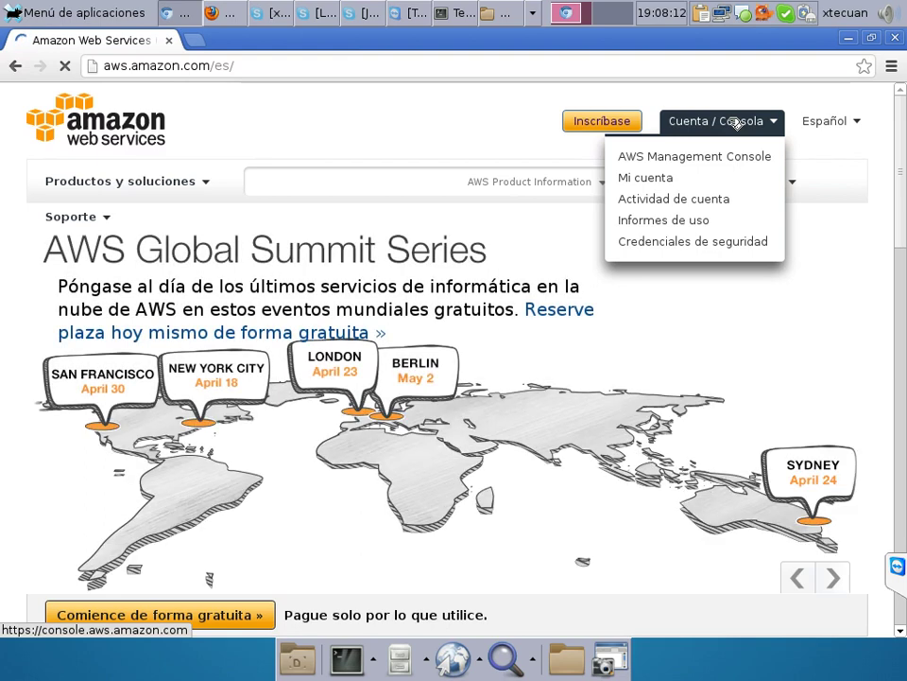
{"action": "left_click", "coordinate": [692, 159]}
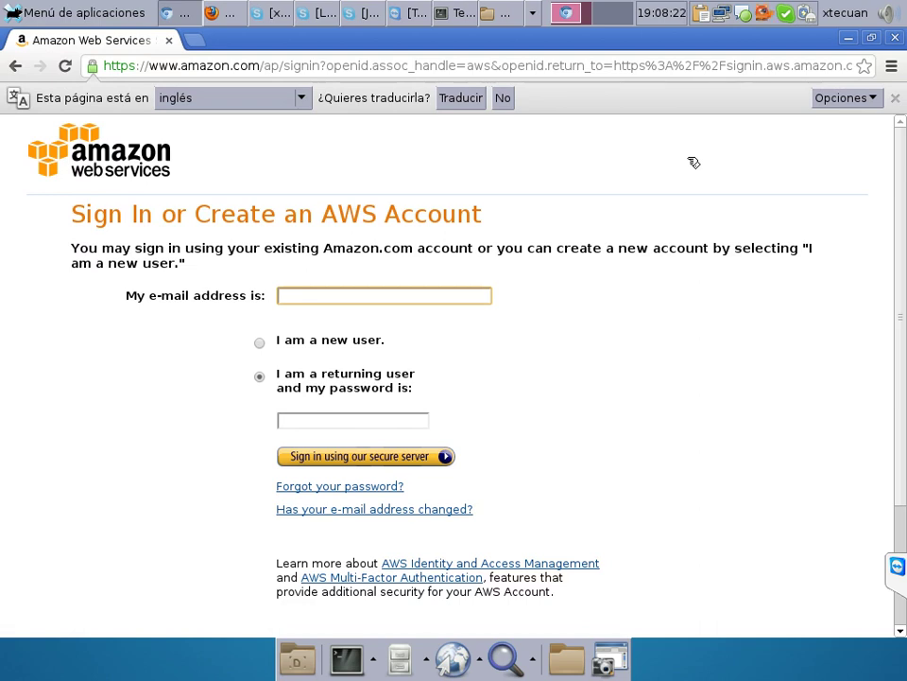
Enter the account's Yahoo e-mail address and password as a returning user and submit sign-in.
{"action": "left_click", "coordinate": [373, 295]}
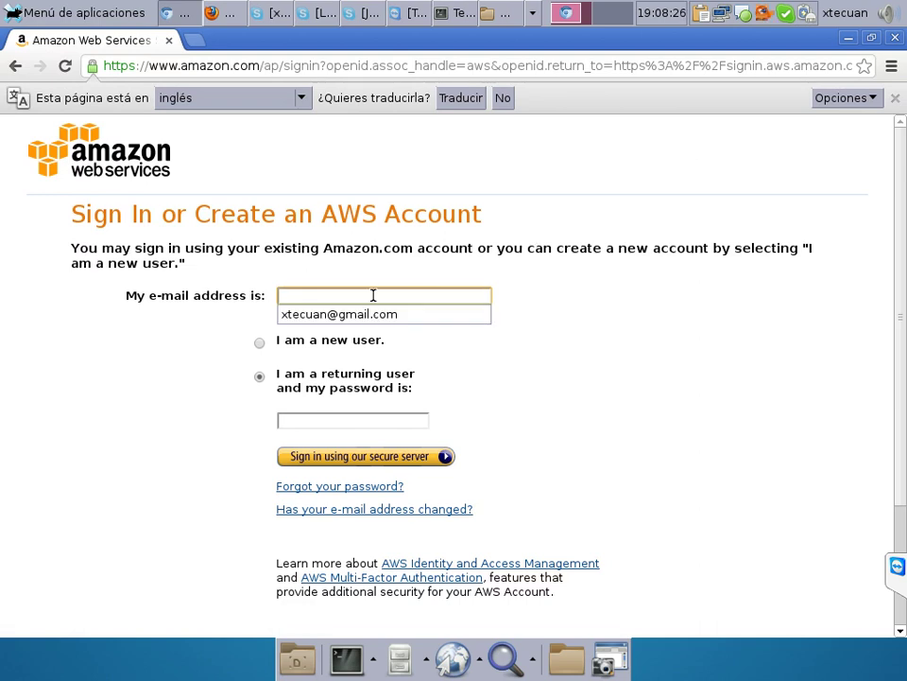
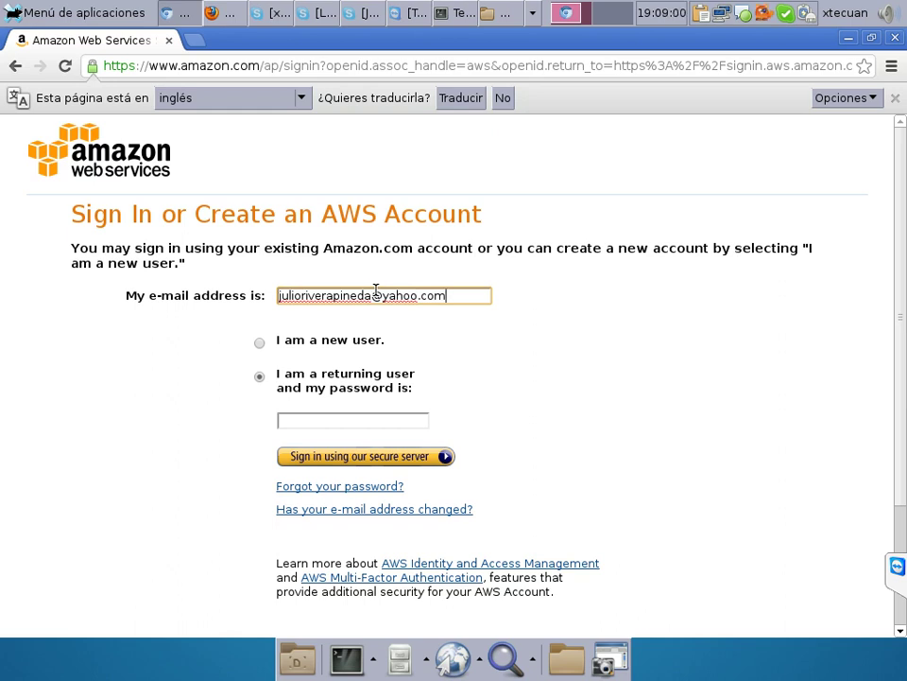
{"action": "left_click", "coordinate": [392, 420]}
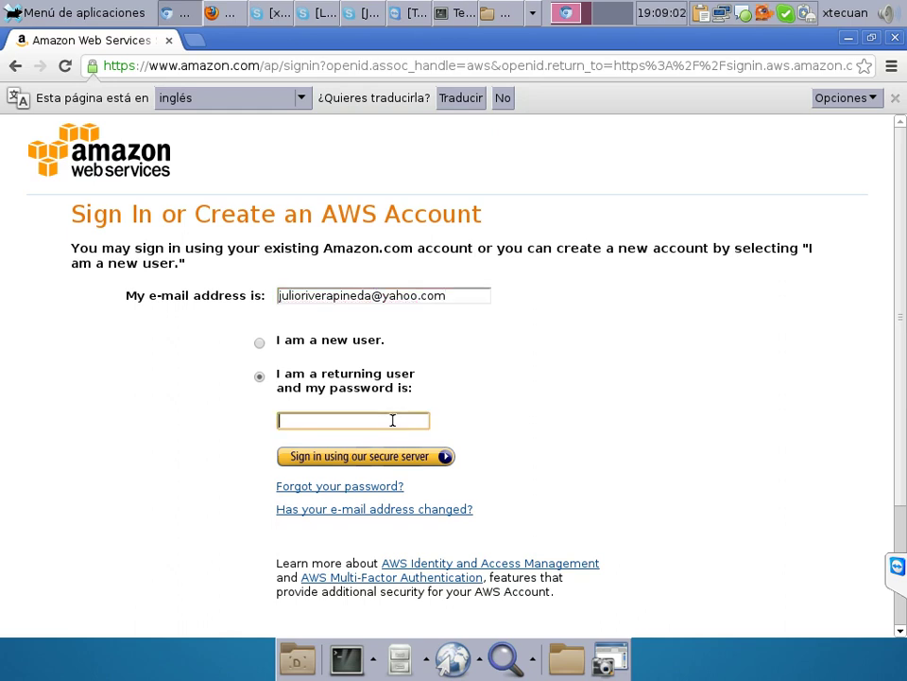
{"action": "type", "text": "•••••••••••••••"}
{"action": "left_click", "coordinate": [400, 456]}
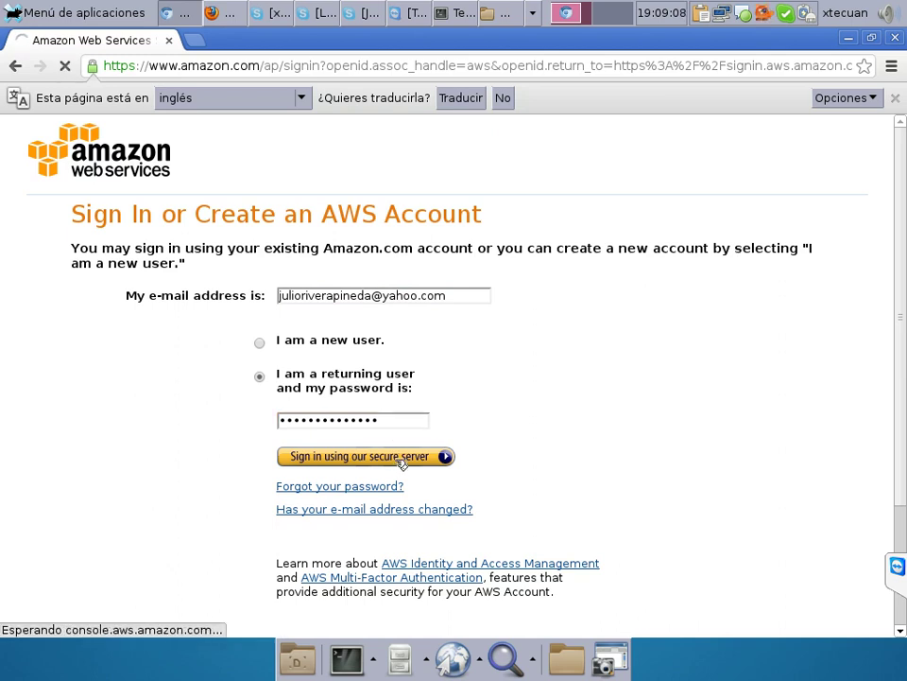